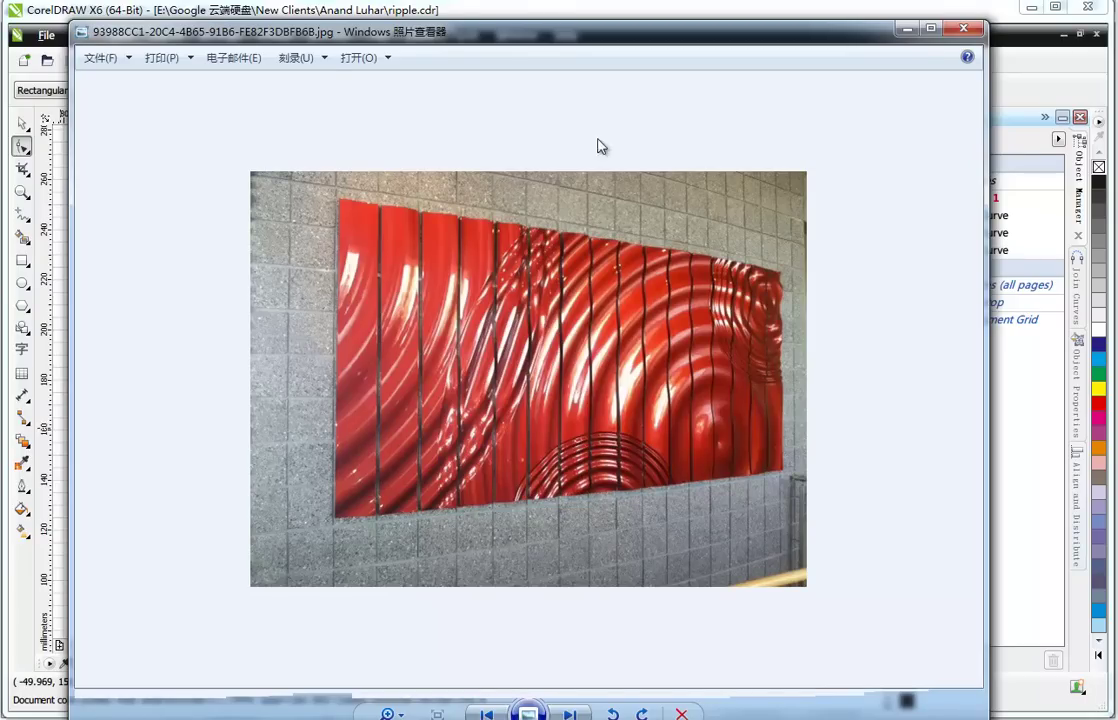
Close the red ripple wall reference photo to get back to the ripple.cdr drawing
scroll(657, 370, "up", 2)
scroll(655, 366, "down", 2)
left_click(965, 30)
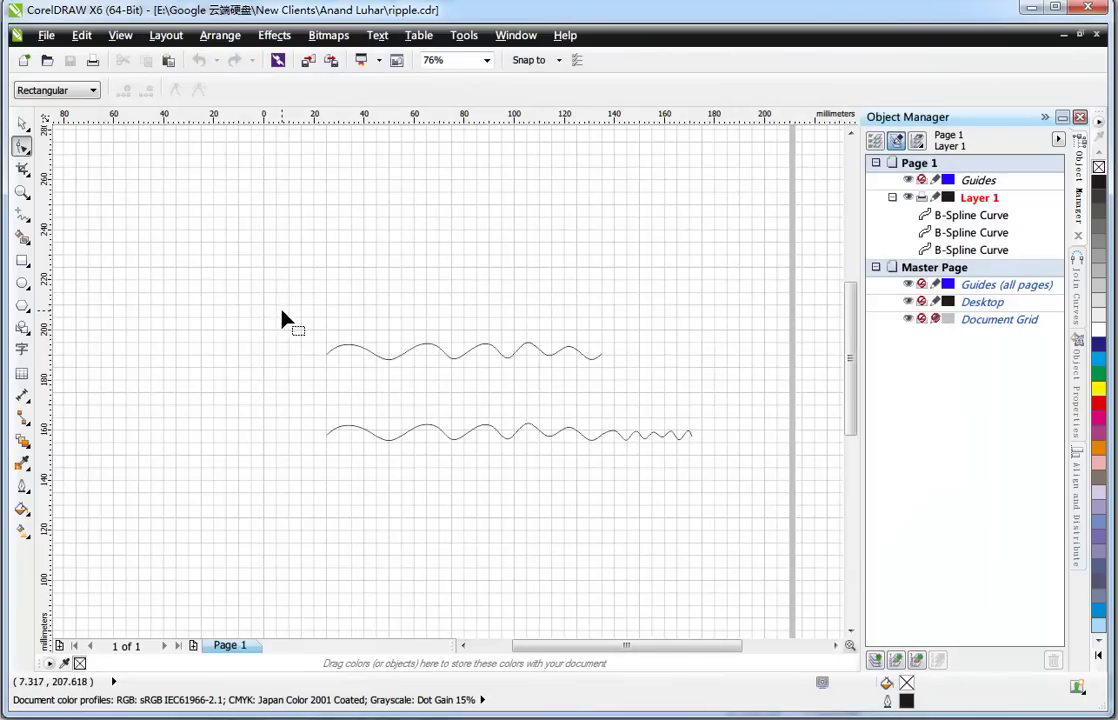
Select the upper wavy curve, then bring up the curve-drawing modes showing B-Spline
left_click(21, 122)
left_click_drag(278, 291, 689, 399)
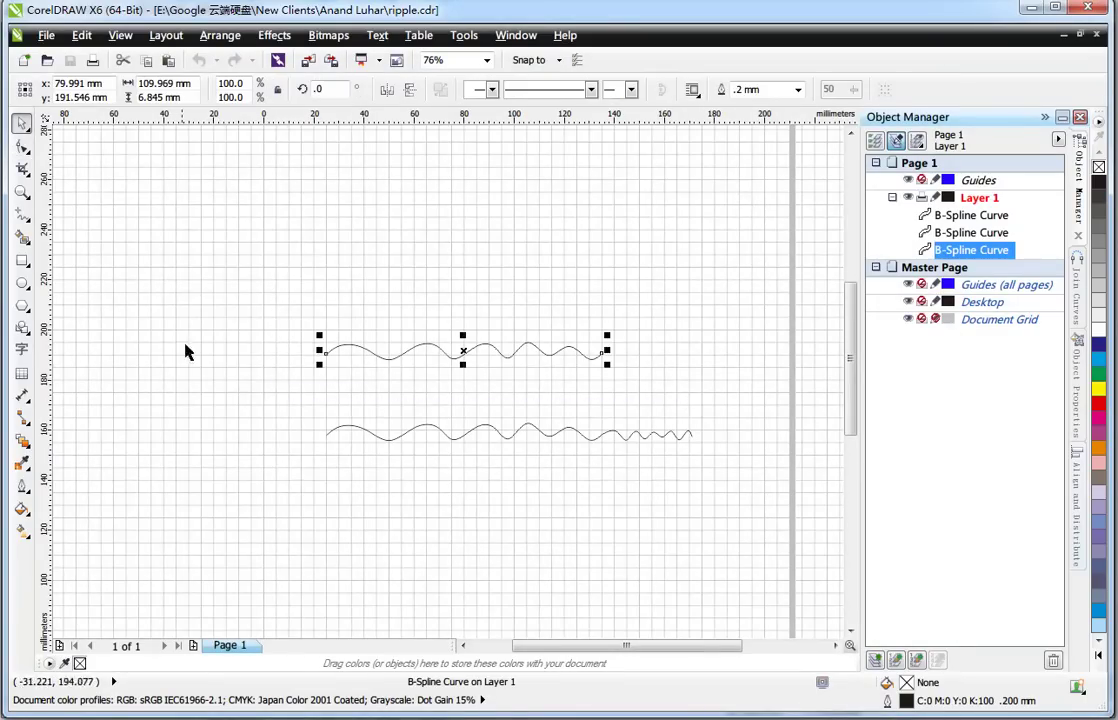
left_click_drag(232, 257, 797, 541)
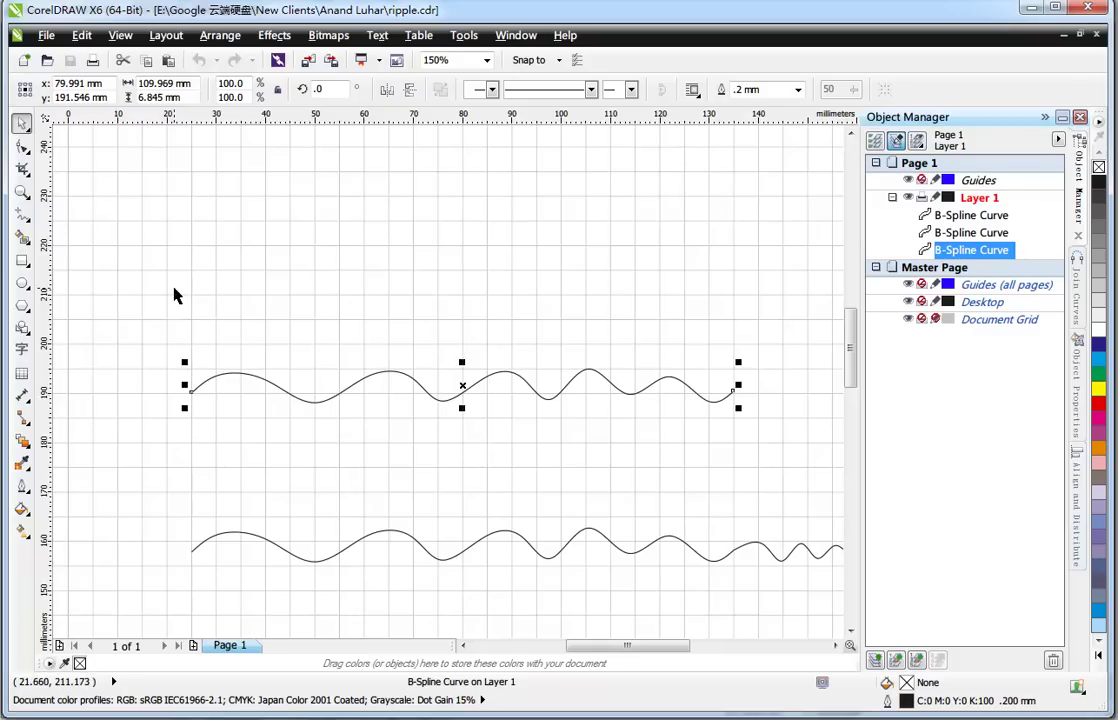
left_click(24, 216)
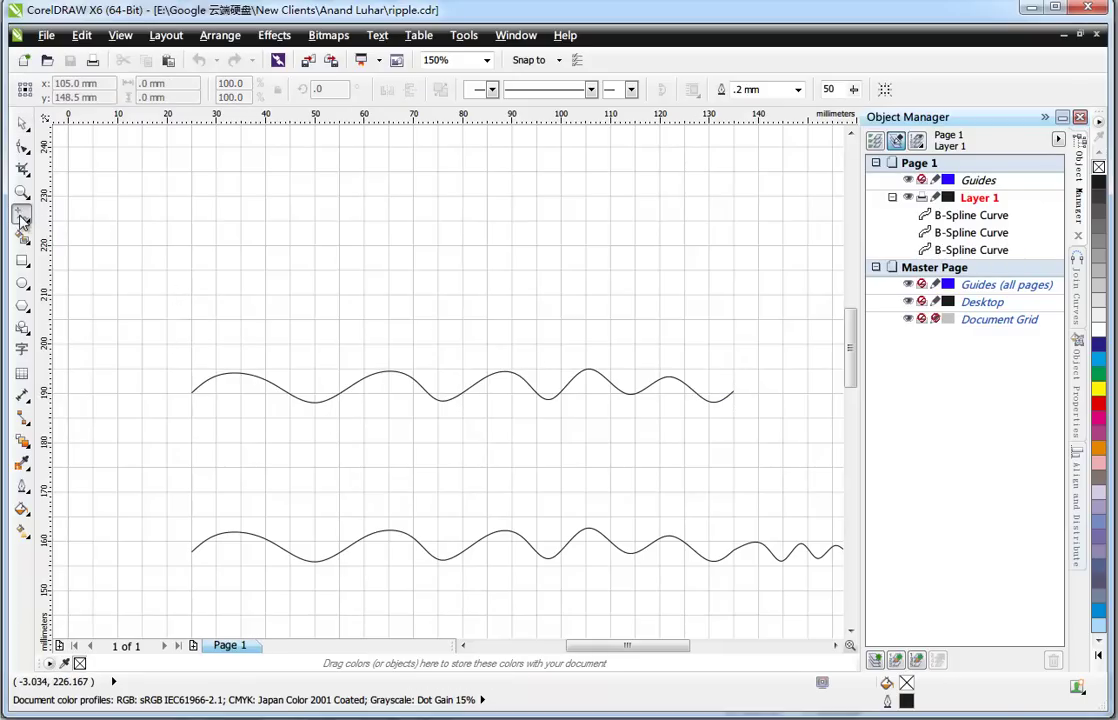
left_click(22, 218)
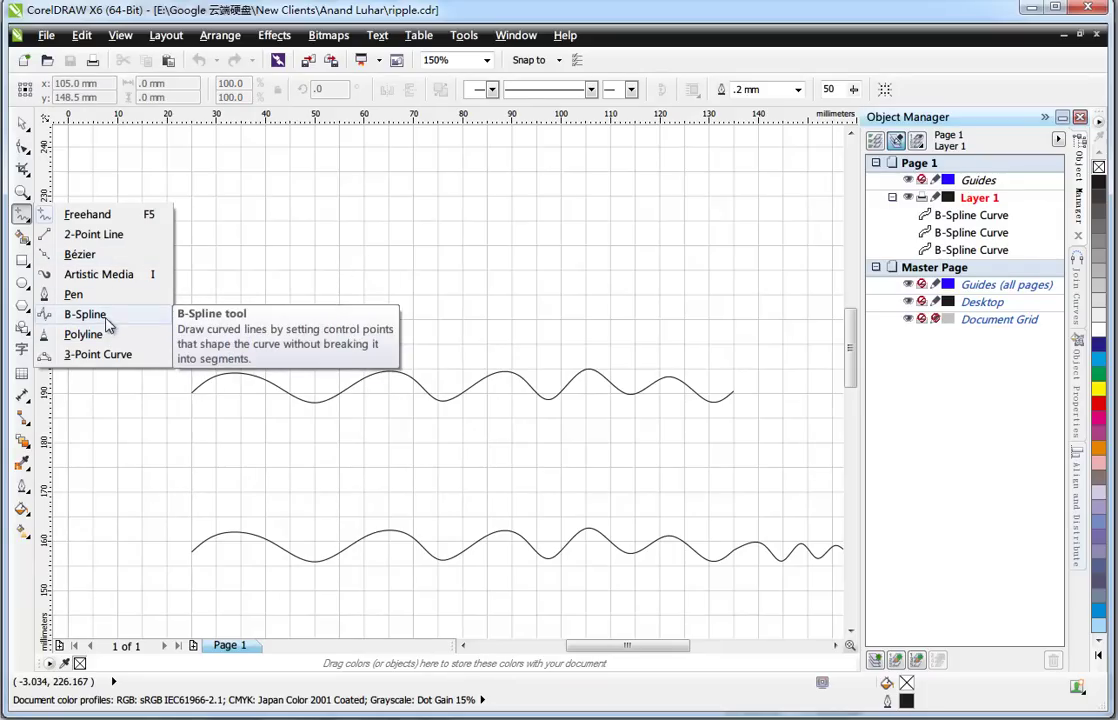
left_click(22, 145)
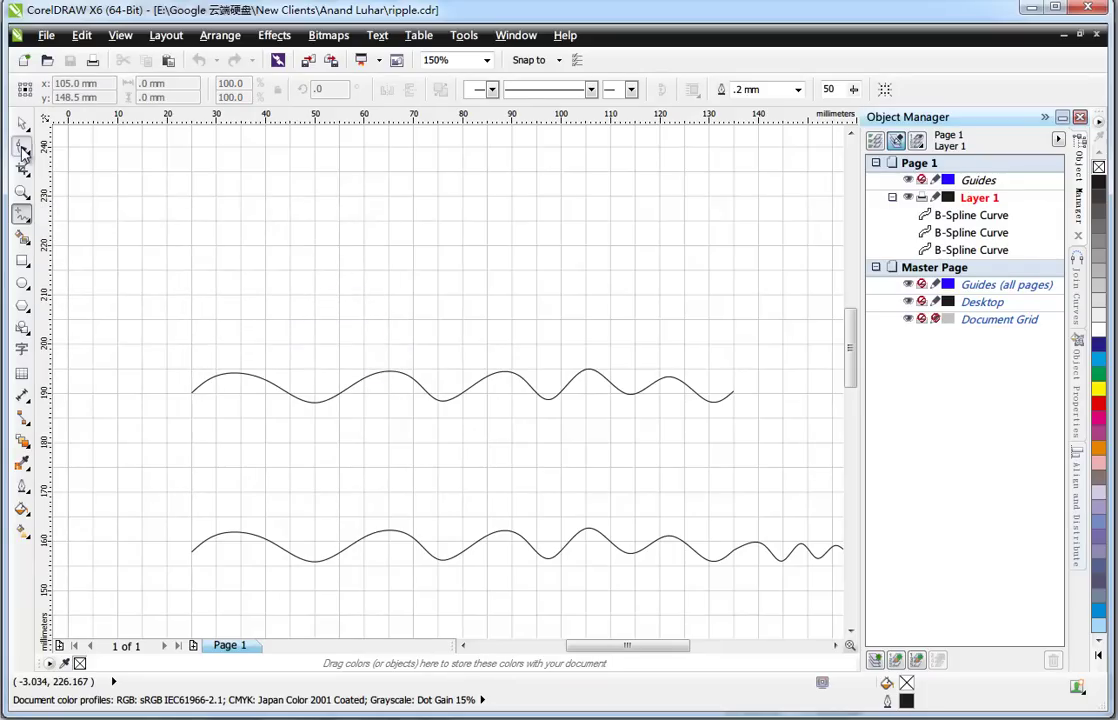
left_click(380, 383)
scroll(508, 386, "up", 2)
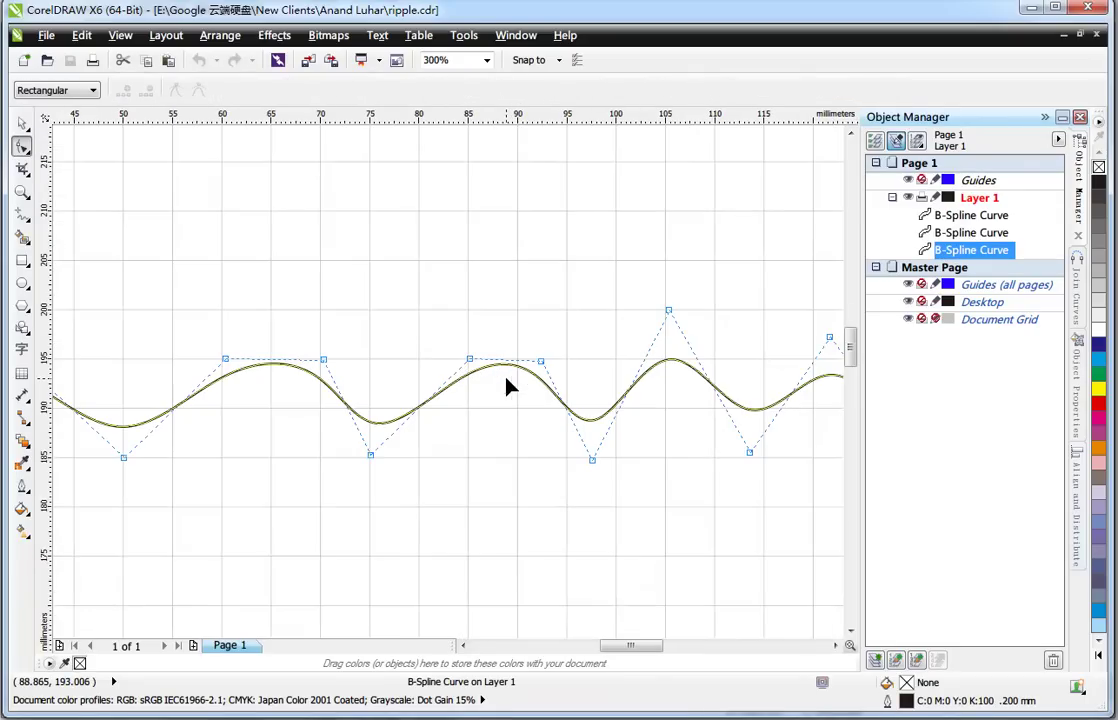
scroll(566, 400, "down", 2)
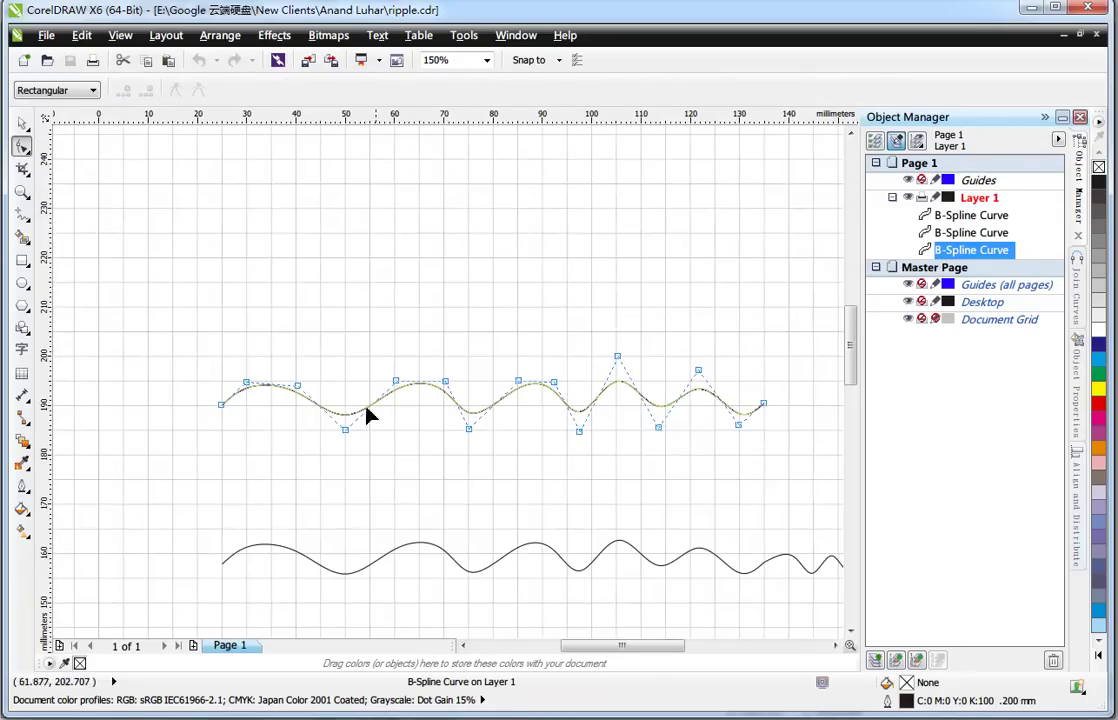
scroll(640, 463, "down", 2)
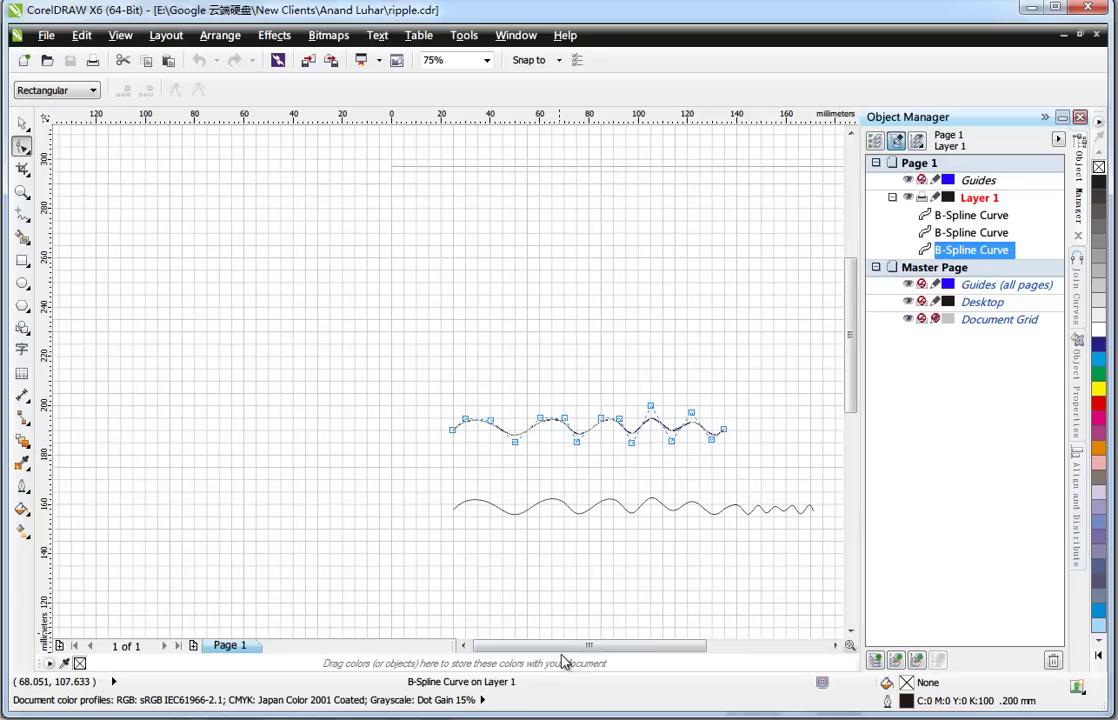
left_click_drag(563, 655, 636, 646)
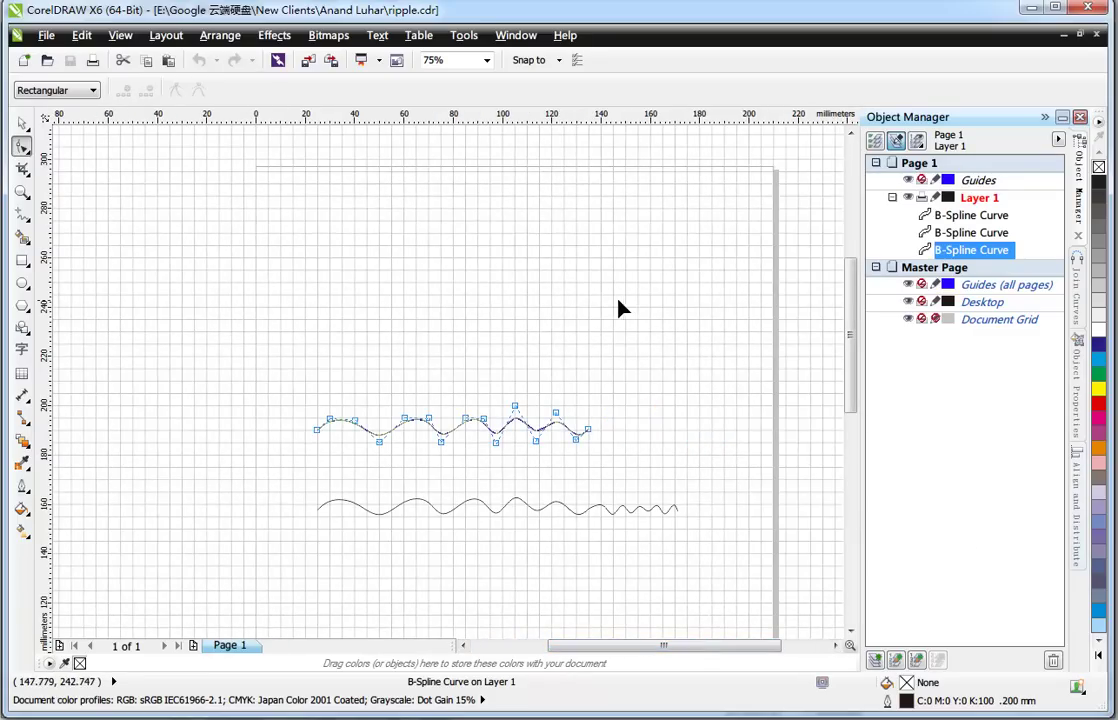
left_click(23, 124)
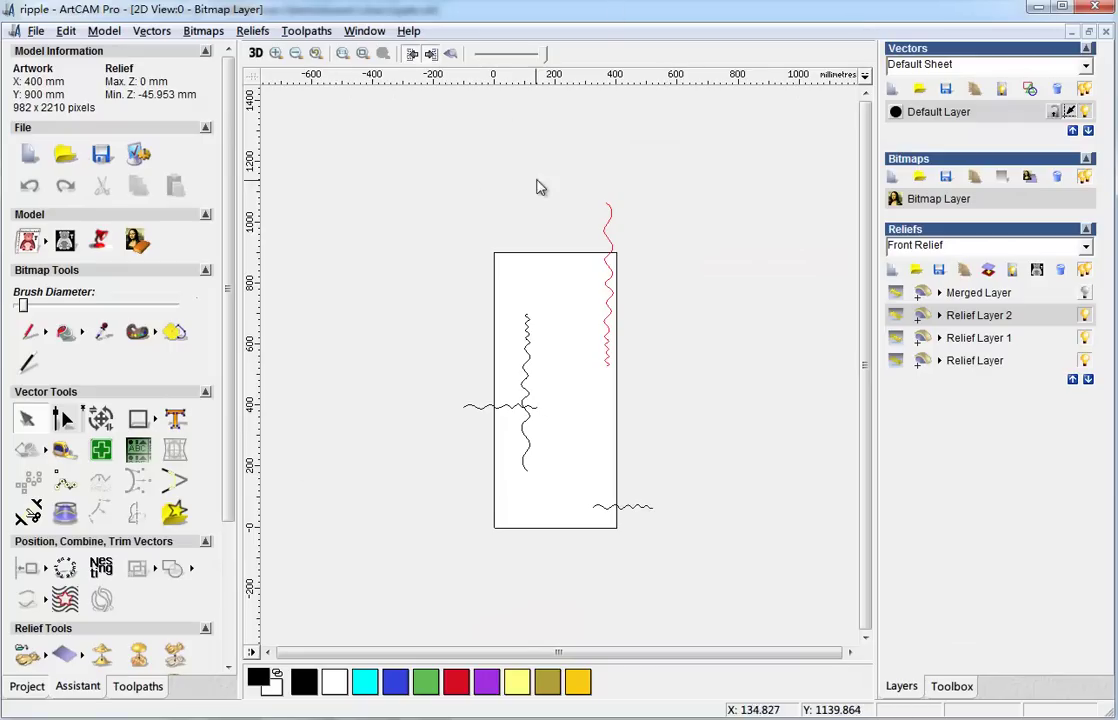
left_click_drag(514, 150, 688, 440)
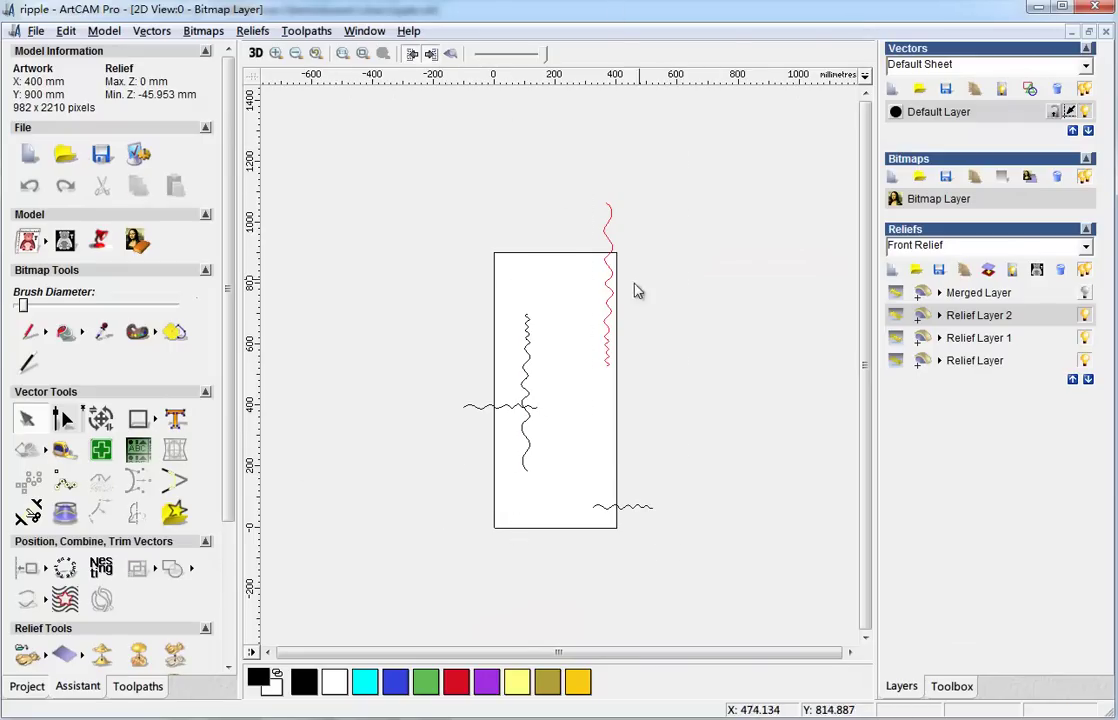
scroll(624, 294, "up", 2)
scroll(624, 294, "down", 3)
scroll(565, 378, "up", 2)
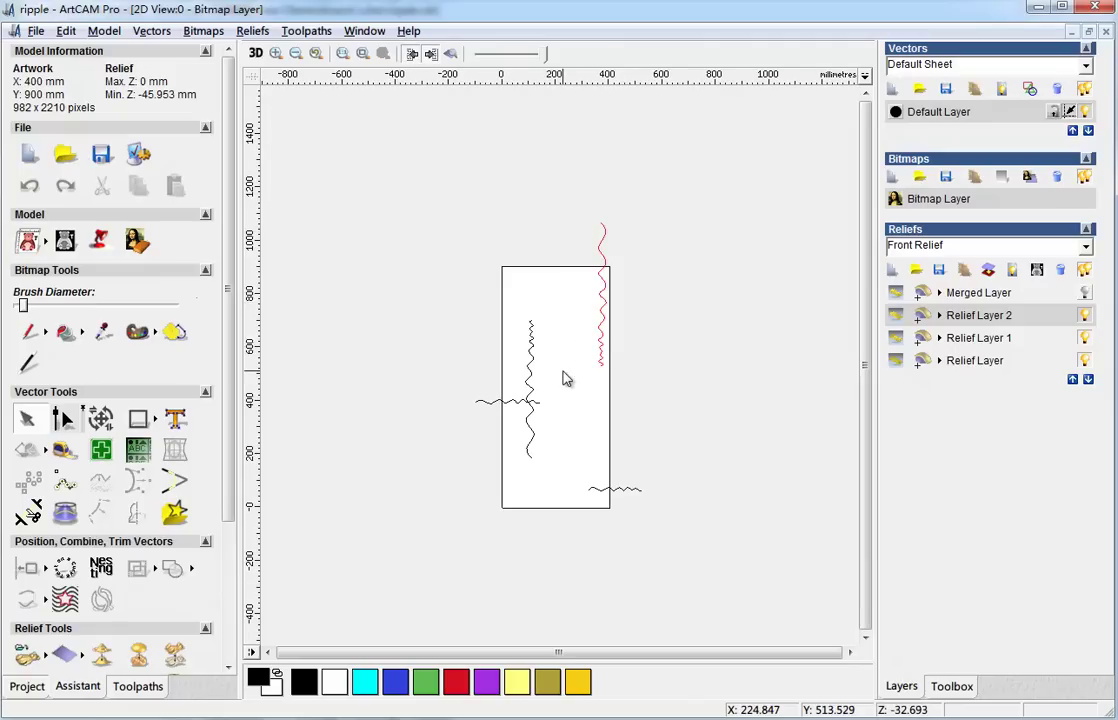
scroll(565, 378, "up", 1)
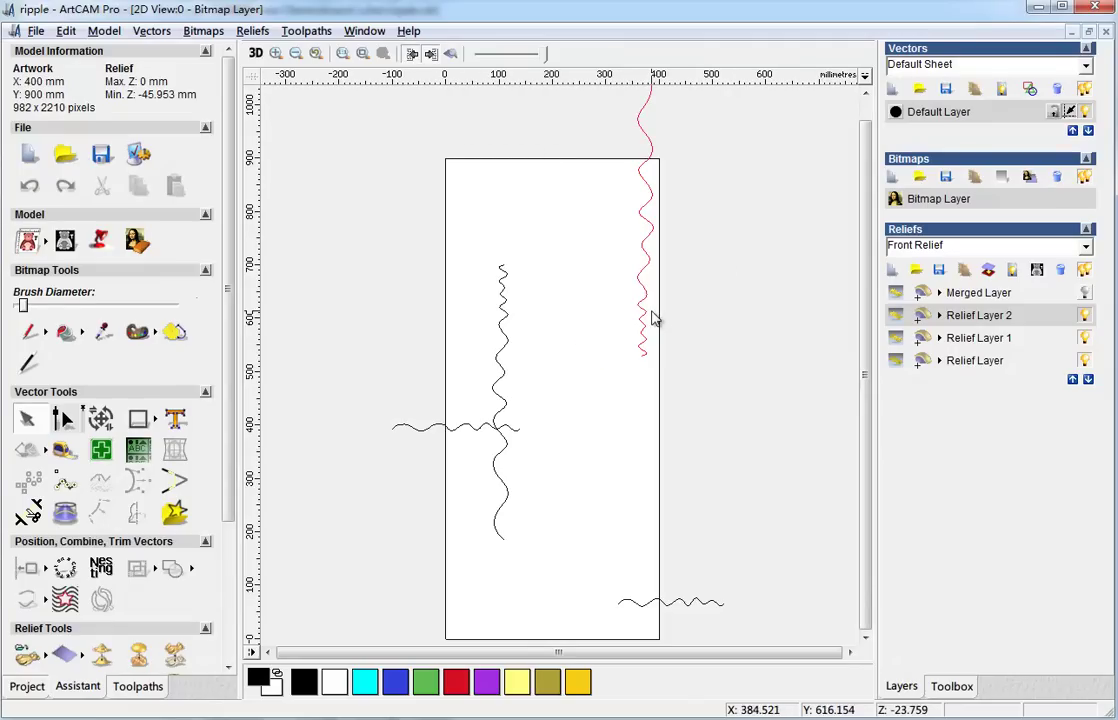
scroll(654, 317, "down", 1)
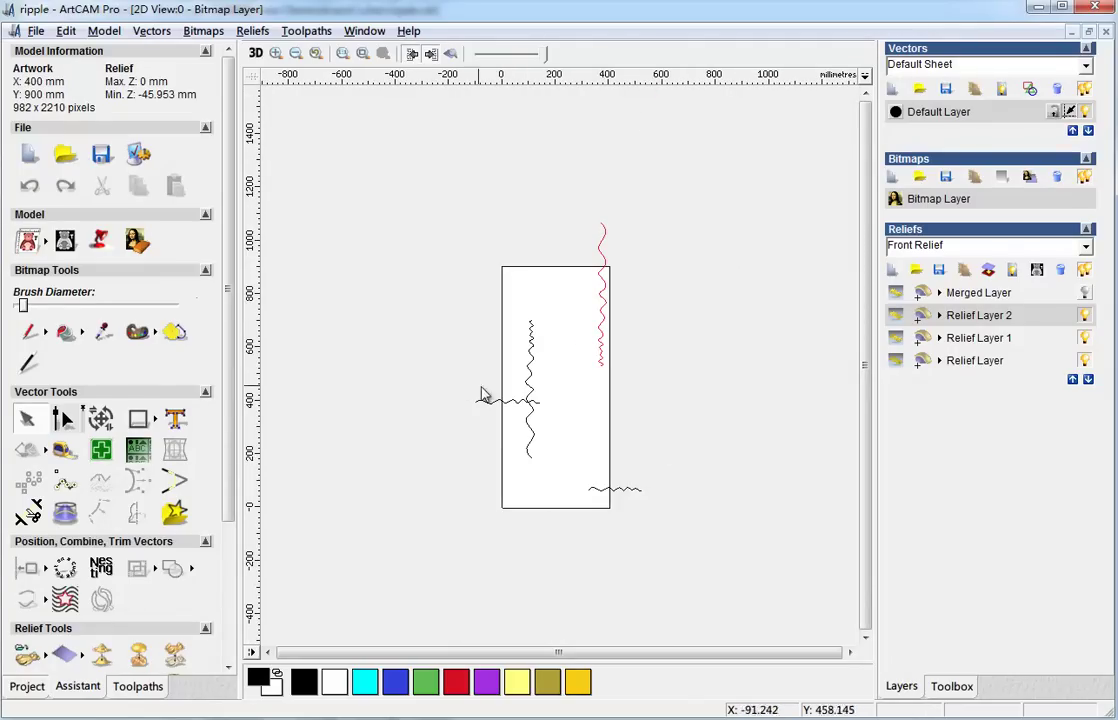
scroll(527, 462, "up", 1)
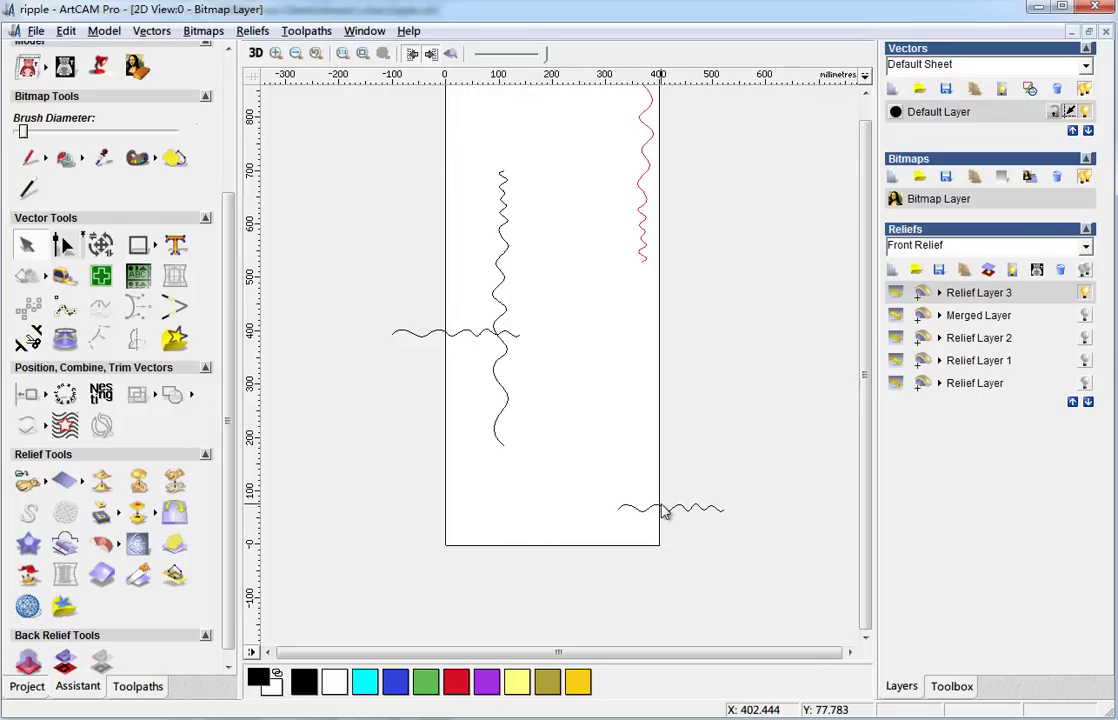
Start a Spin relief from the bottom-right wavy vector and view the panel in 3D
left_click(661, 510)
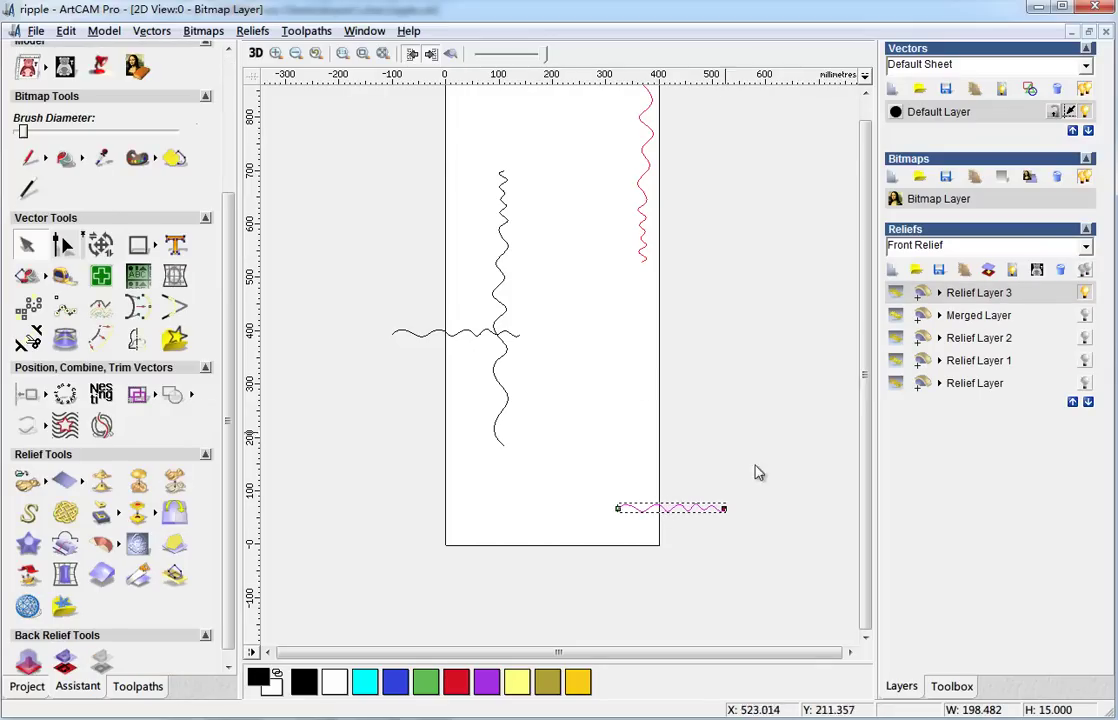
left_click(119, 548)
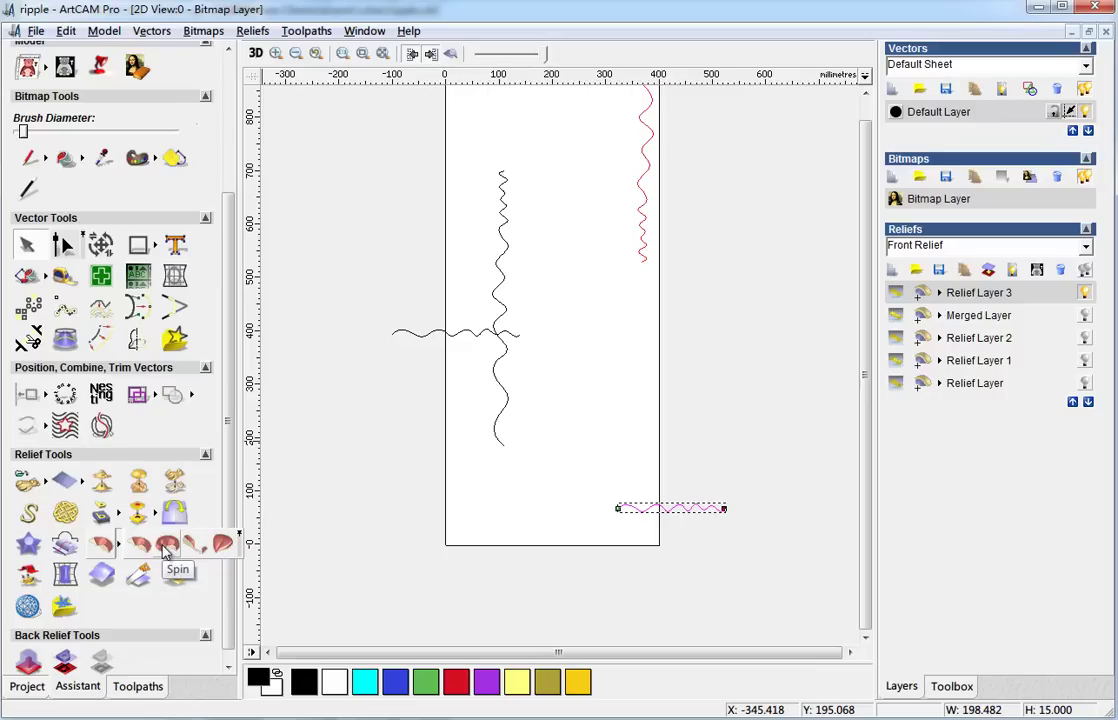
left_click(167, 545)
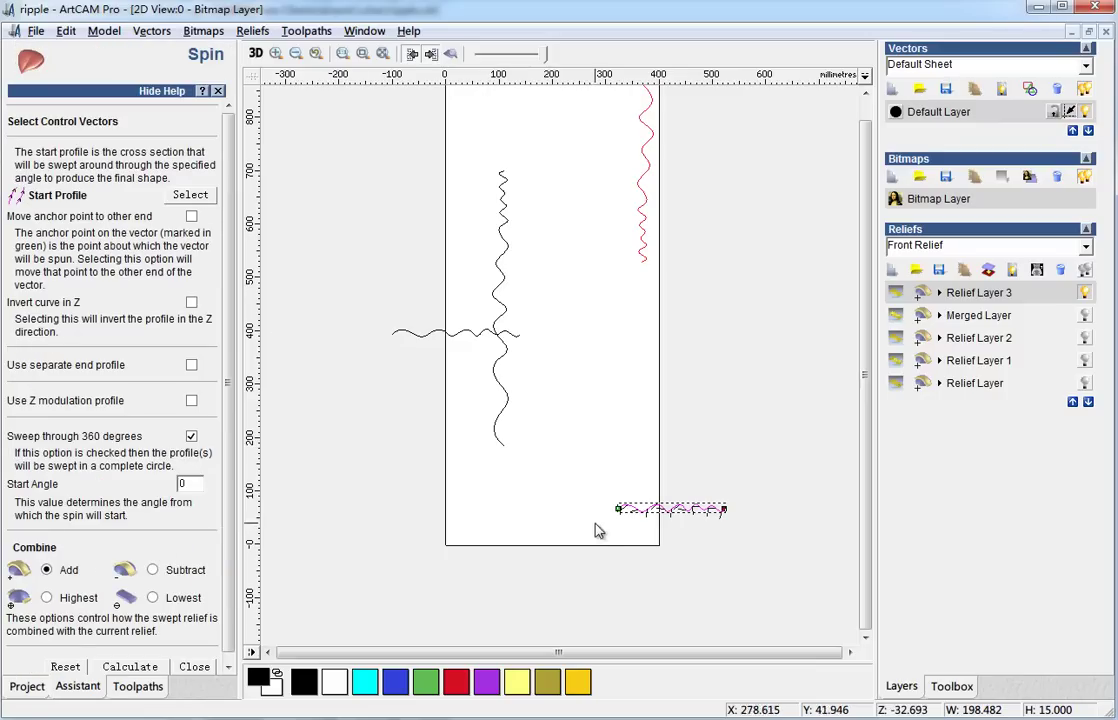
left_click(256, 53)
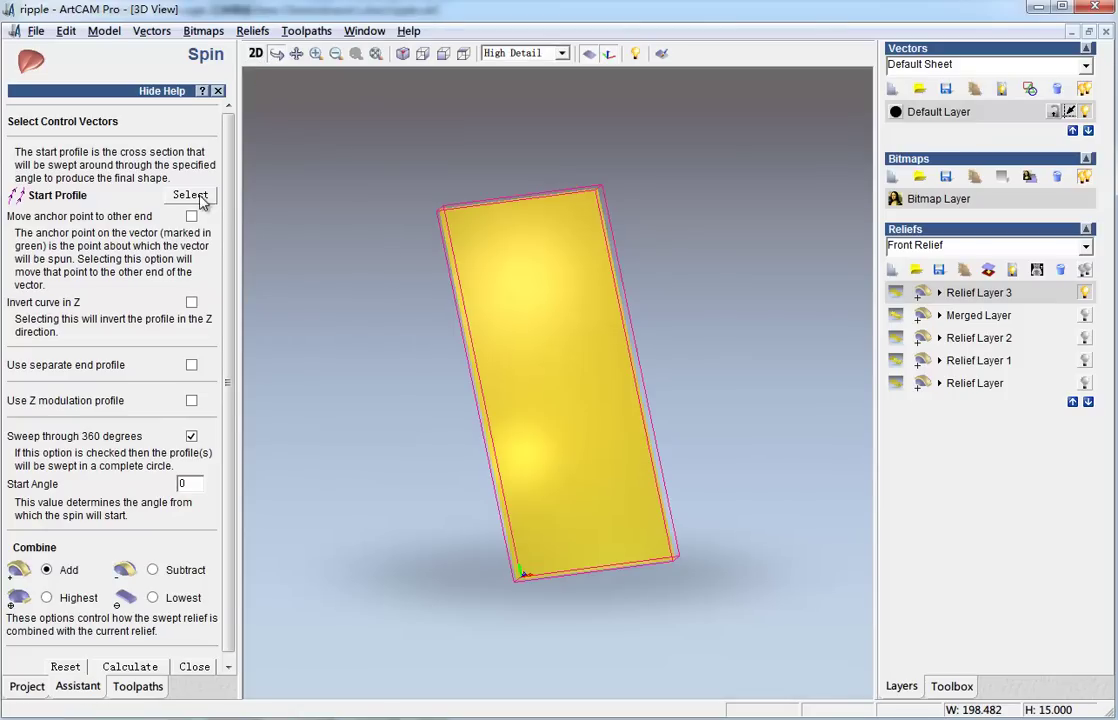
Calculate the spun ripples in the lower-right corner, inspect them in 3D, then return to 2D
left_click_drag(230, 217, 230, 322)
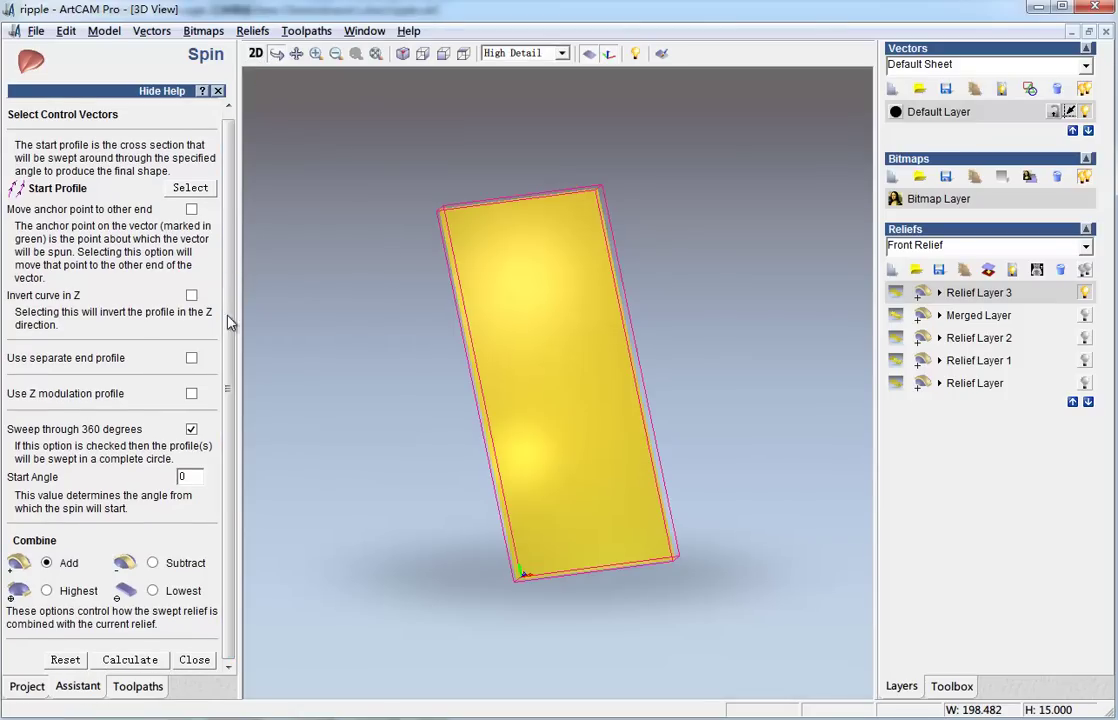
left_click(142, 665)
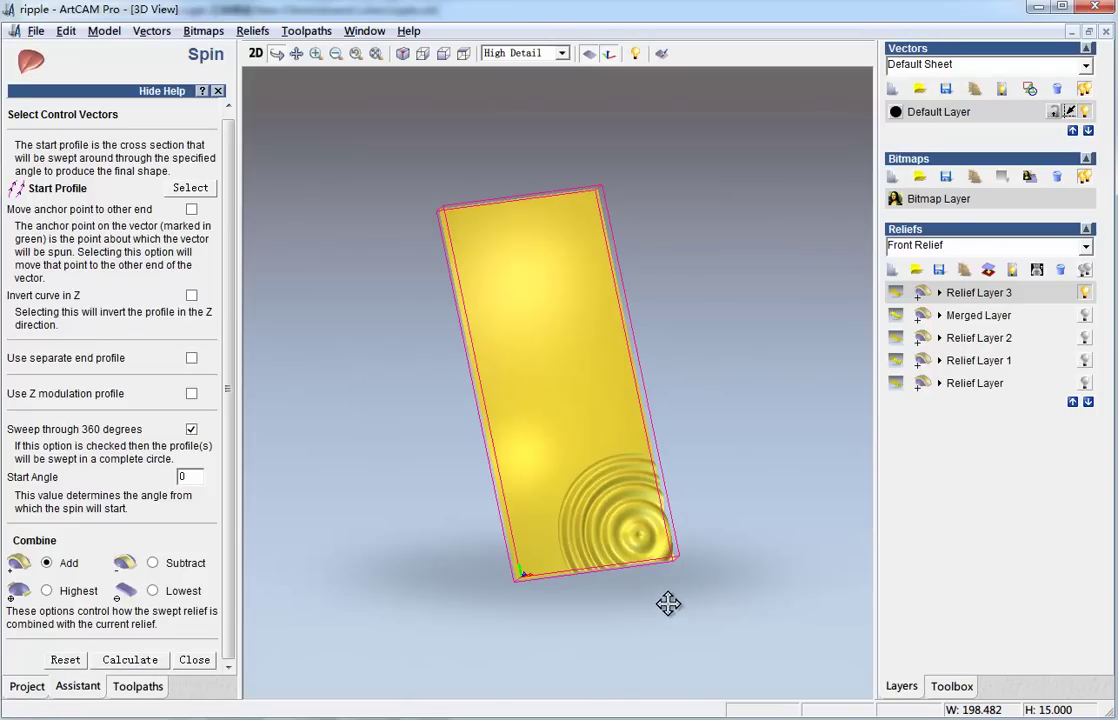
left_click_drag(666, 603, 670, 548)
scroll(670, 548, "up", 3)
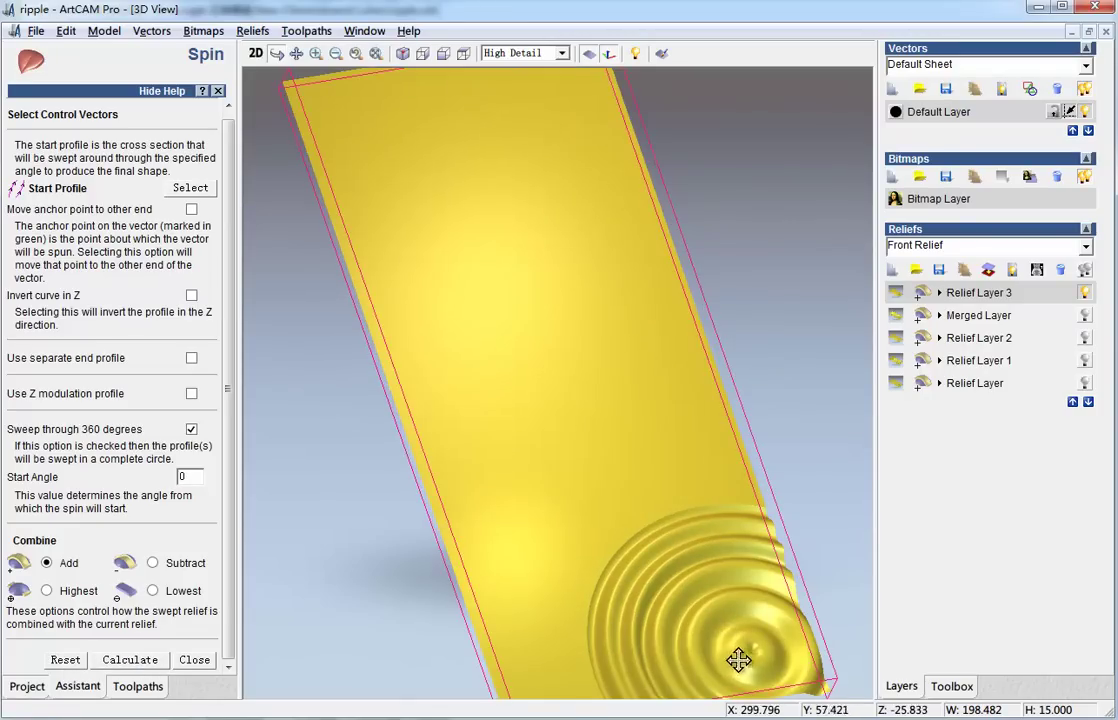
middle_click_drag(739, 659, 690, 484)
scroll(690, 484, "up", 2)
left_click_drag(699, 489, 797, 450)
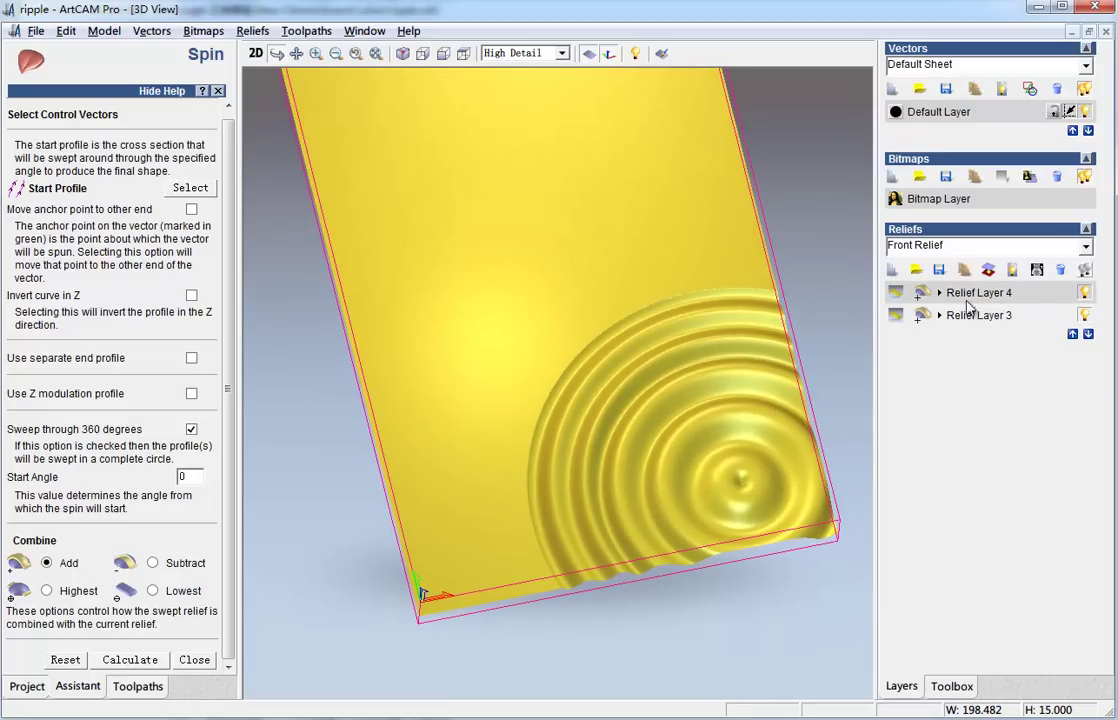
left_click(255, 53)
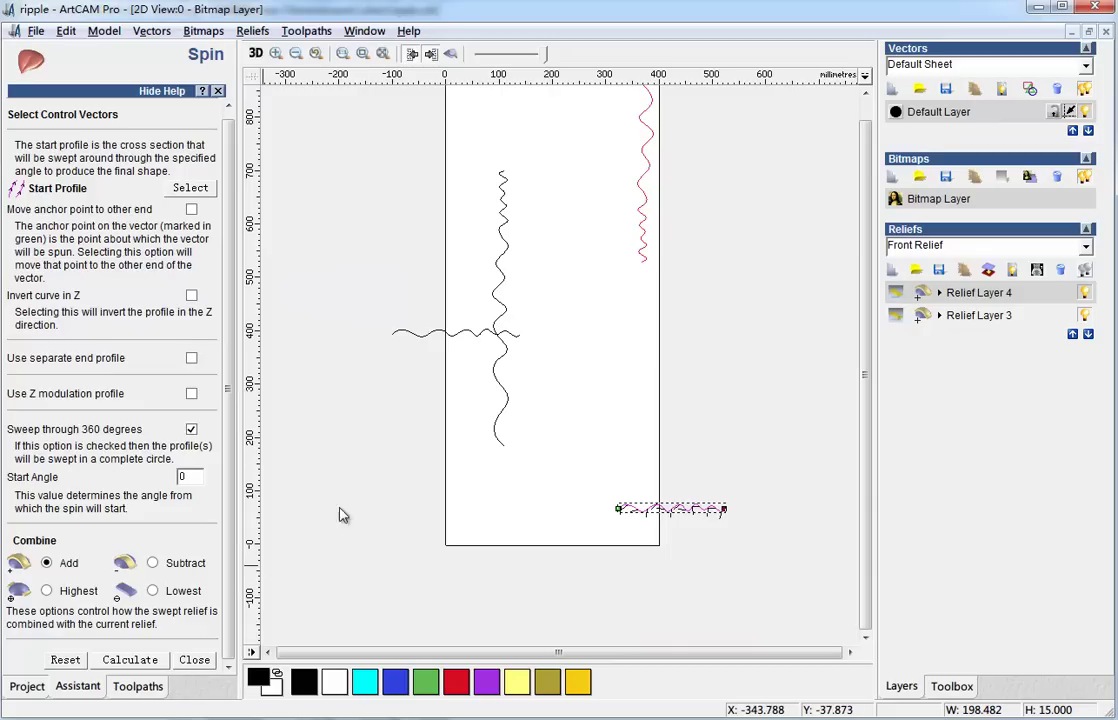
Spin the vertical wavy vector into a larger ripple set overlapping the first one
left_click(503, 383)
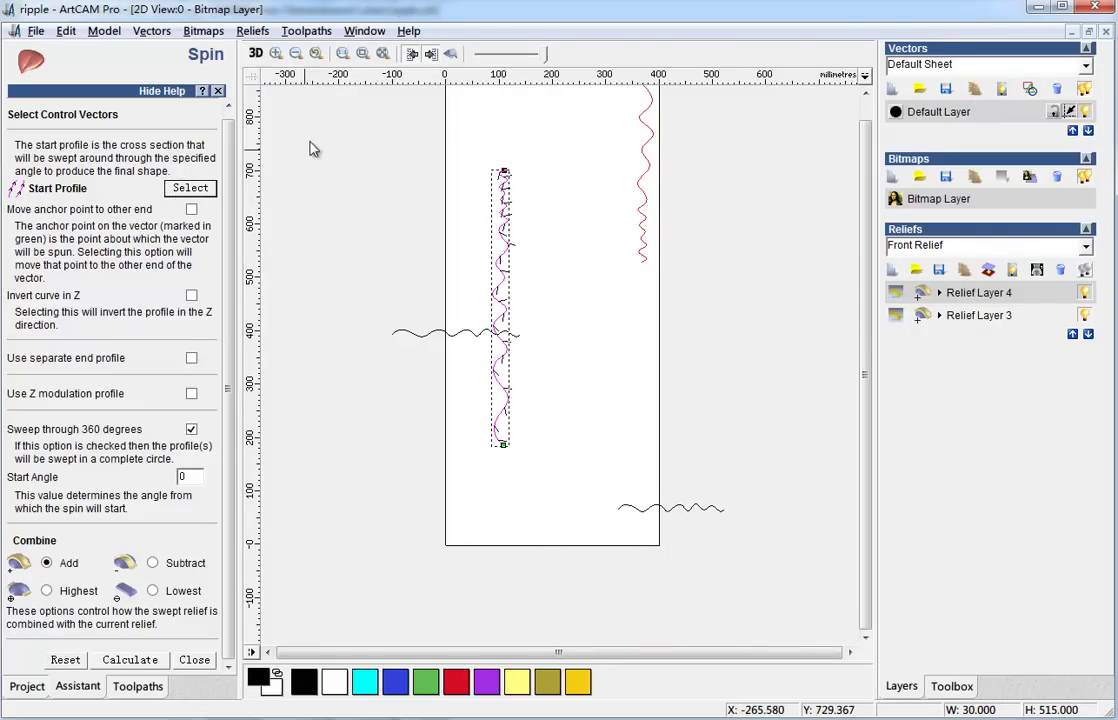
left_click(257, 56)
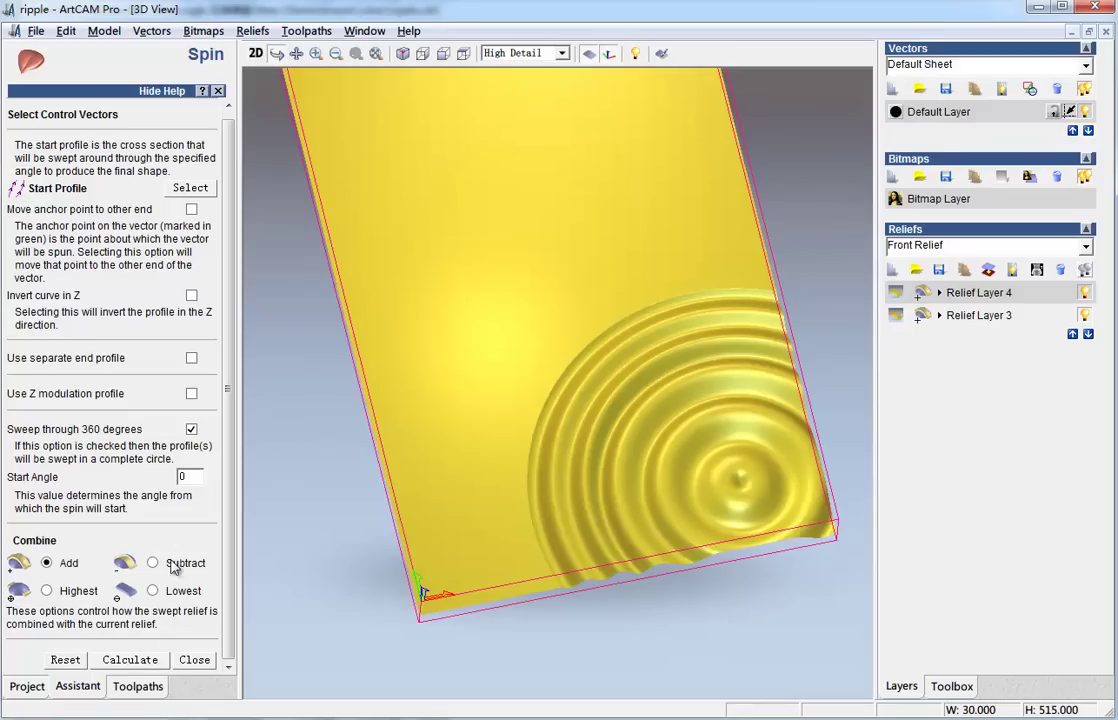
left_click(131, 660)
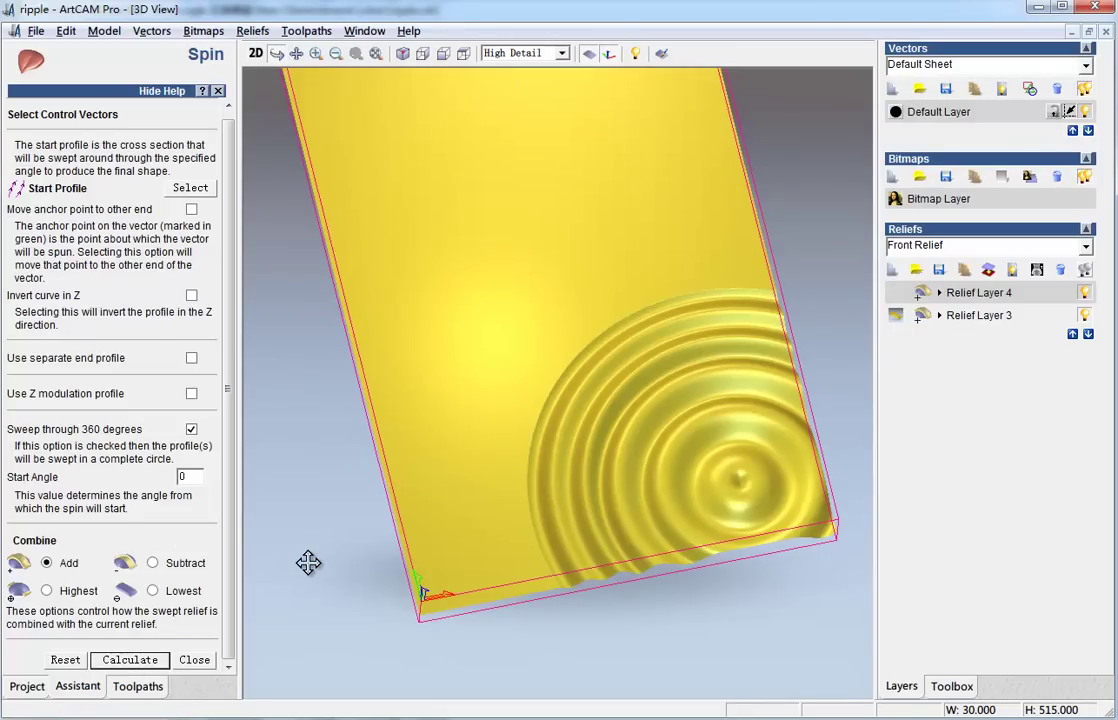
left_click_drag(310, 570, 407, 92)
On a new relief layer, spin the short horizontal wavy vector into a smaller ripple set
left_click(256, 53)
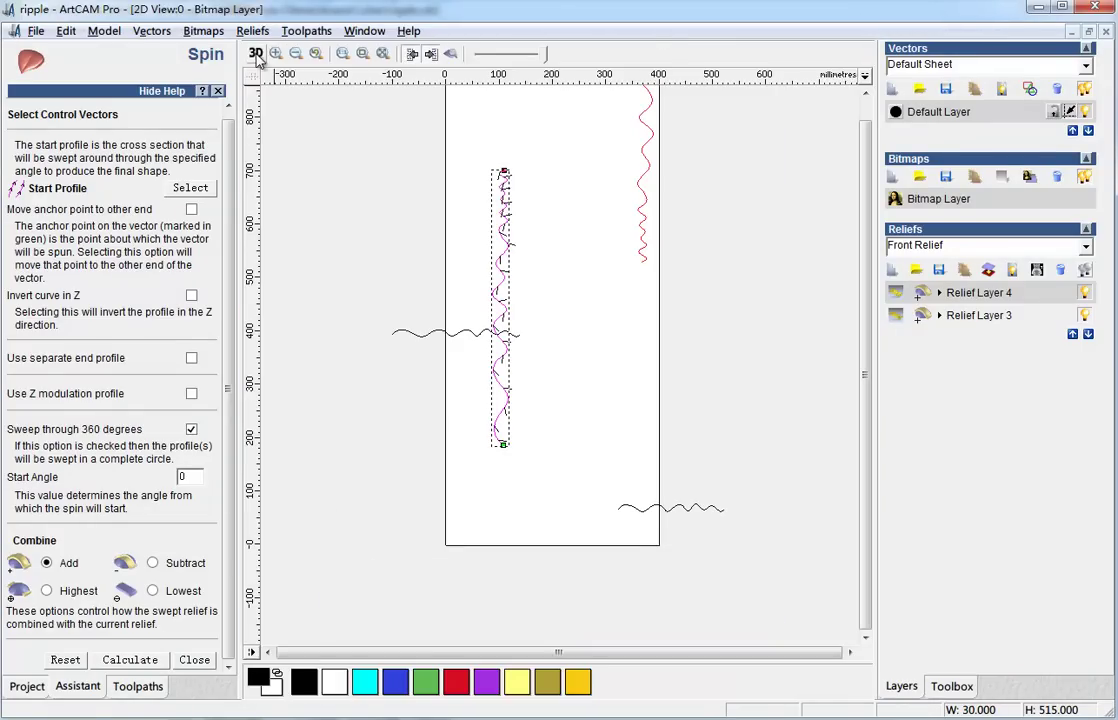
left_click(457, 333)
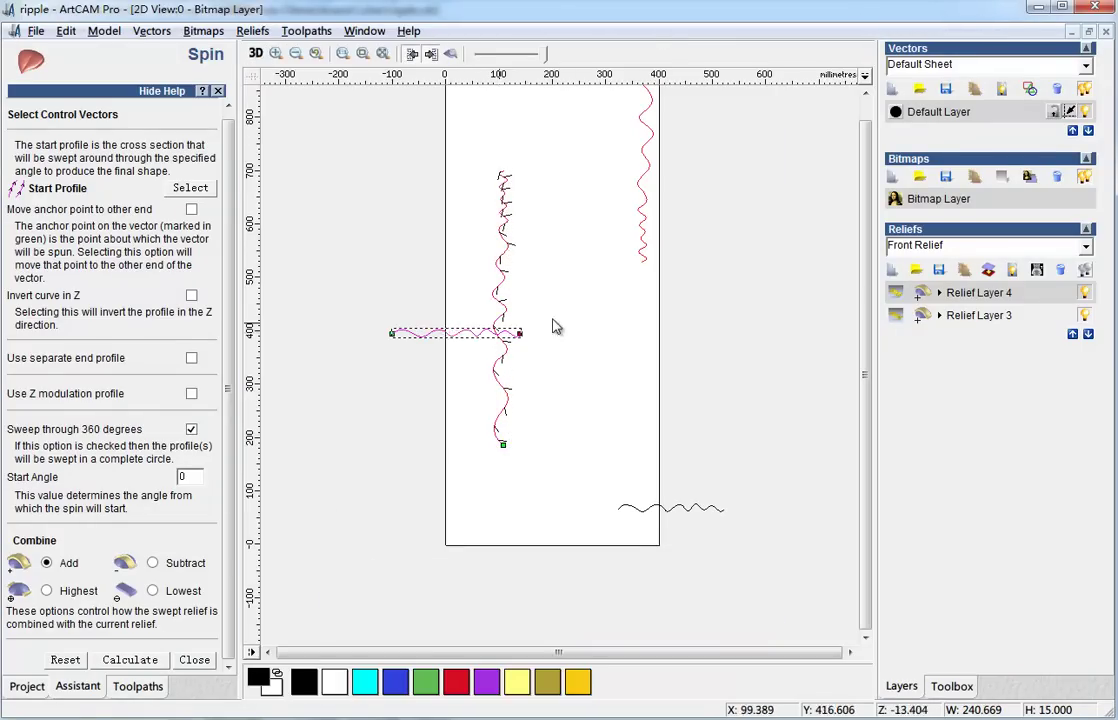
left_click(893, 271)
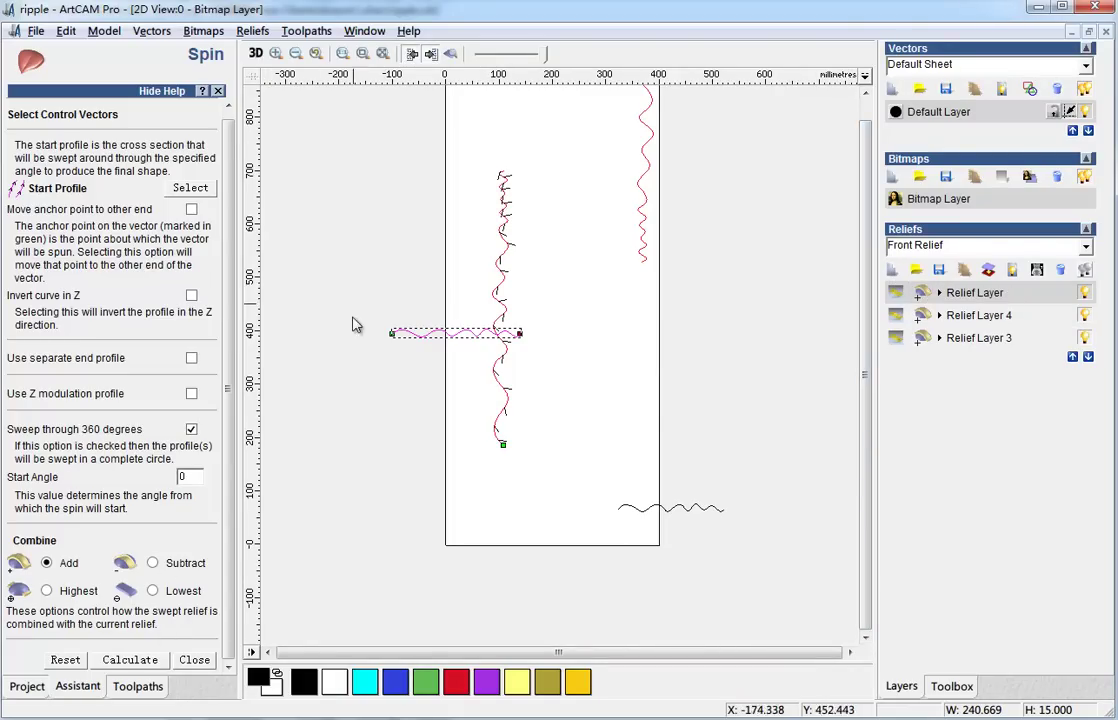
left_click(256, 53)
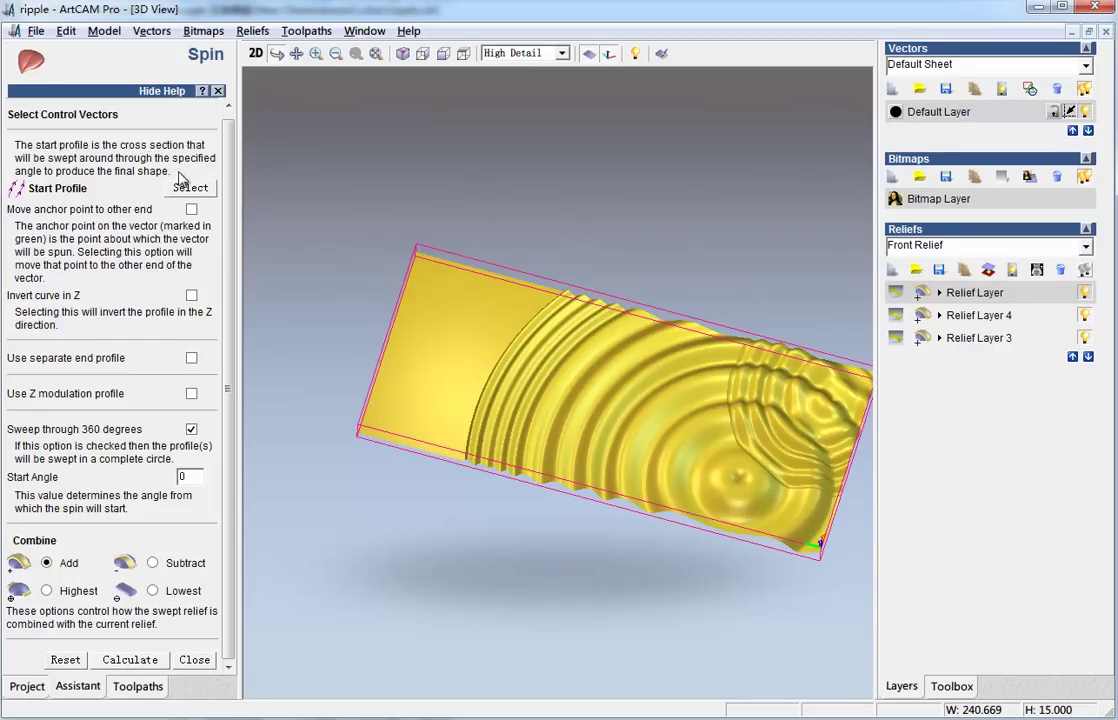
left_click(132, 660)
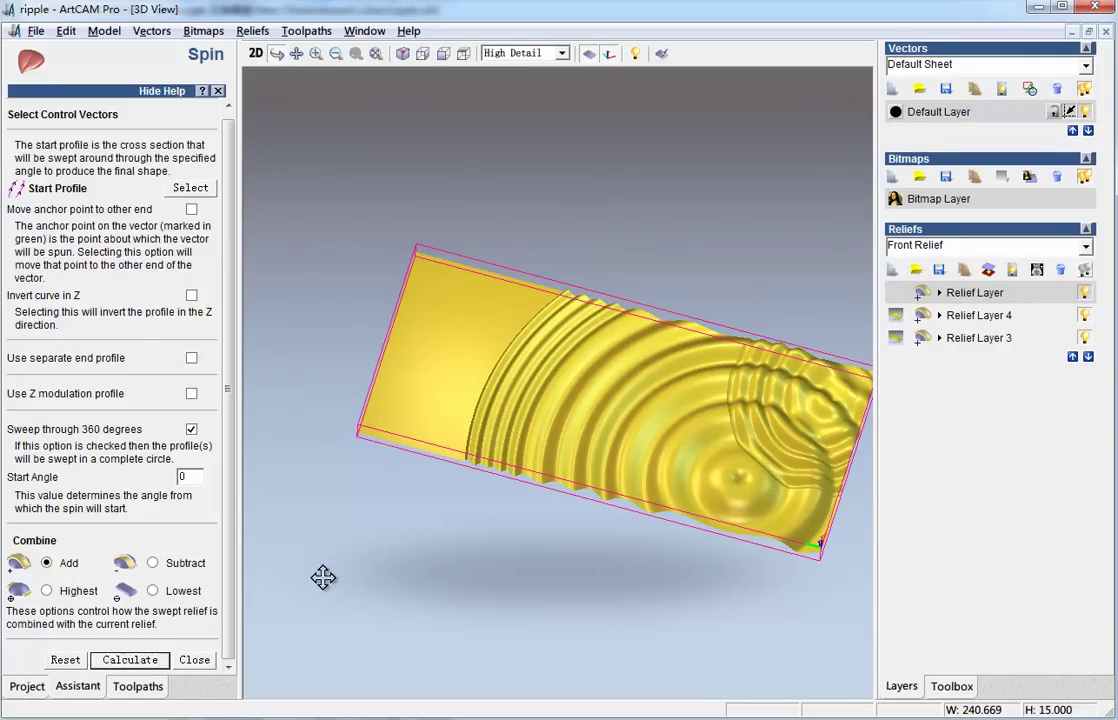
left_click(256, 54)
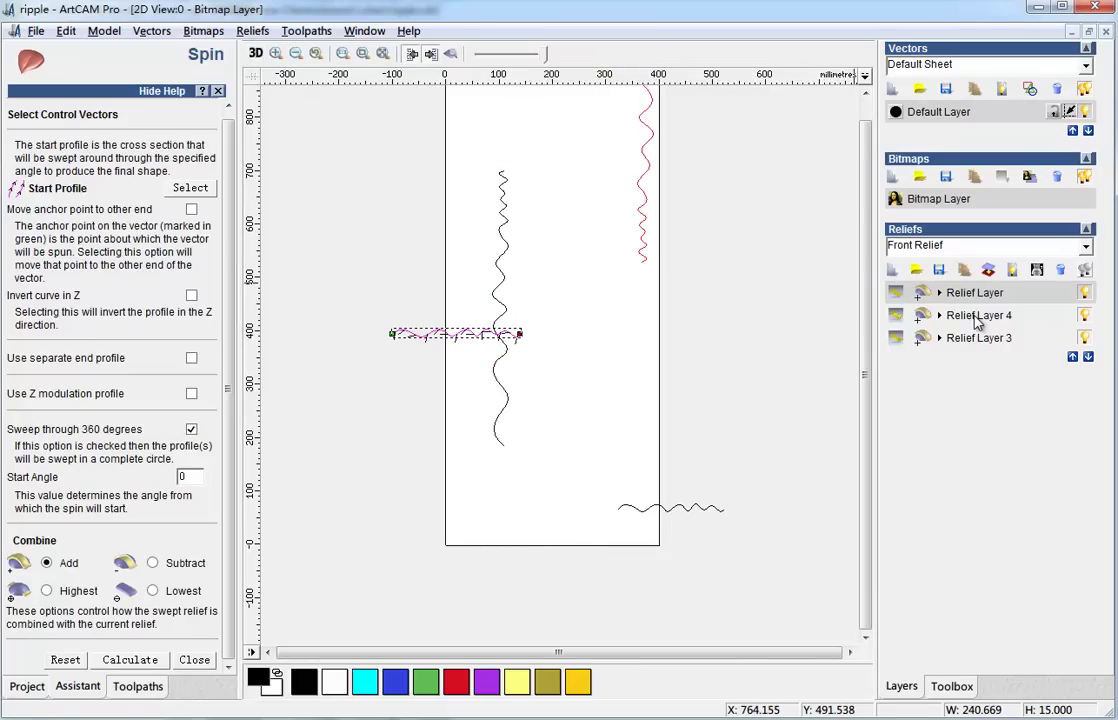
On another new layer, spin the red wavy vector into ripples filling the panel's left side, then close Spin
left_click(893, 271)
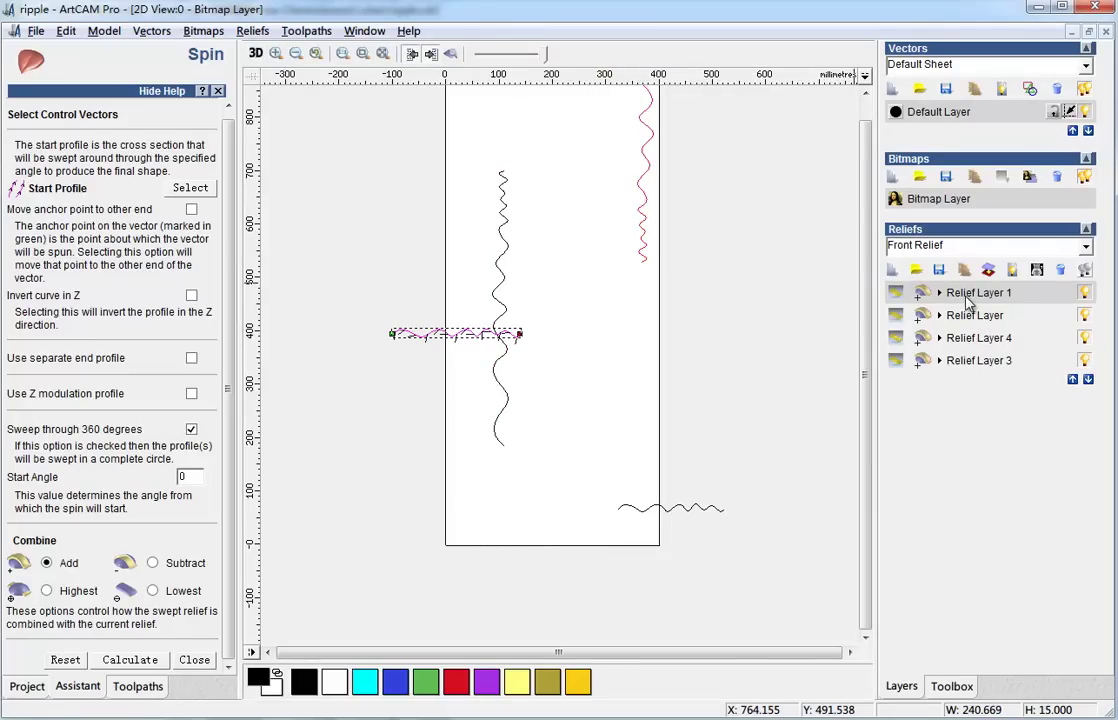
scroll(664, 274, "up", 3)
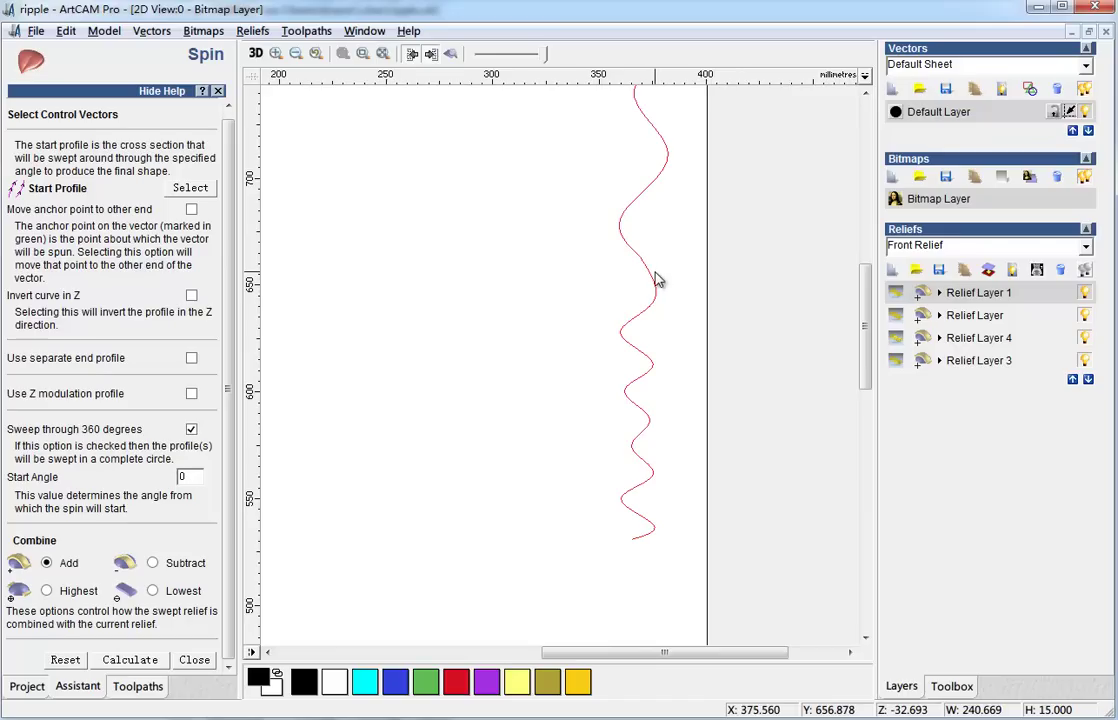
left_click(650, 272)
scroll(650, 272, "down", 3)
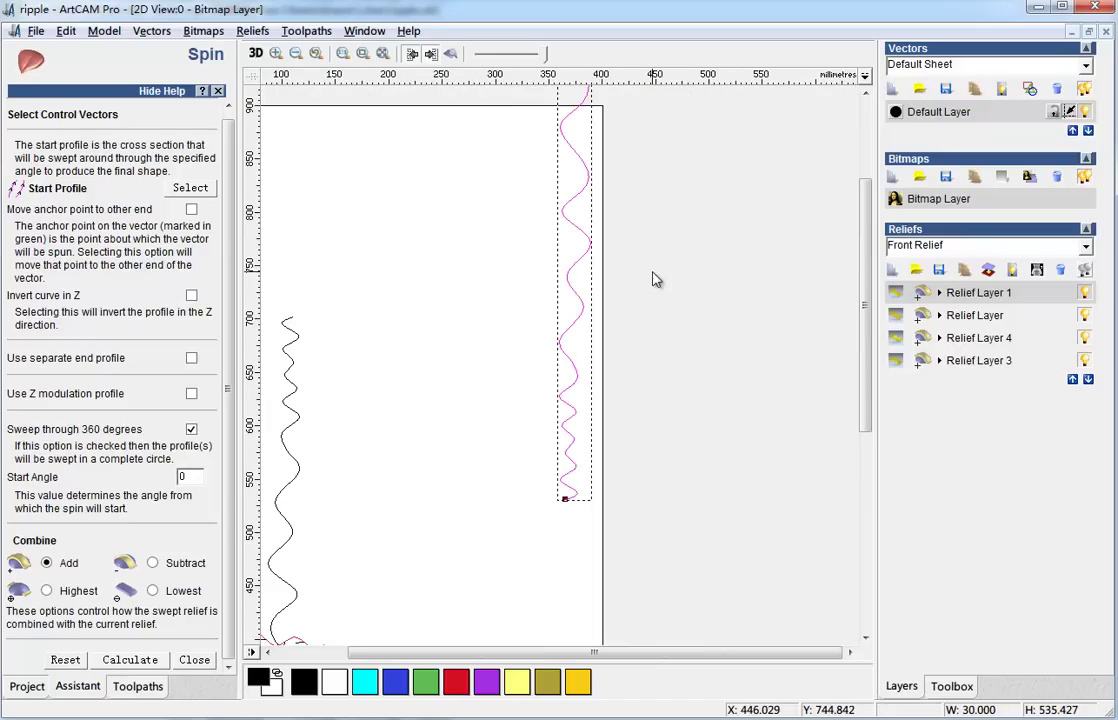
left_click(195, 188)
left_click(256, 53)
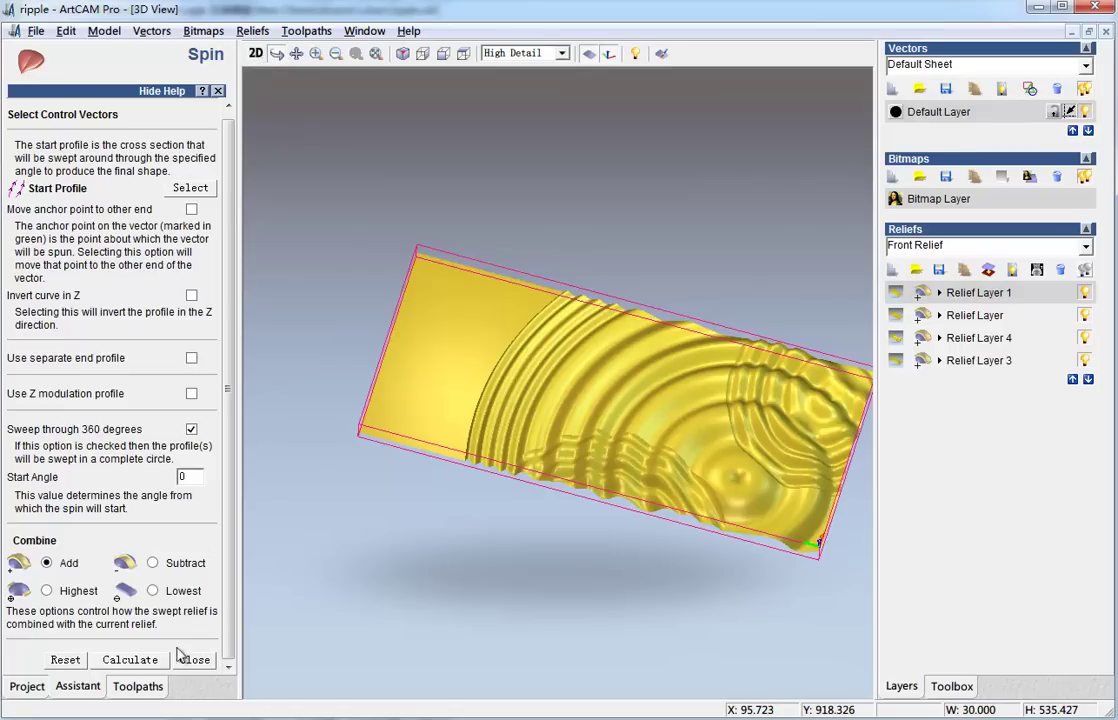
left_click(136, 662)
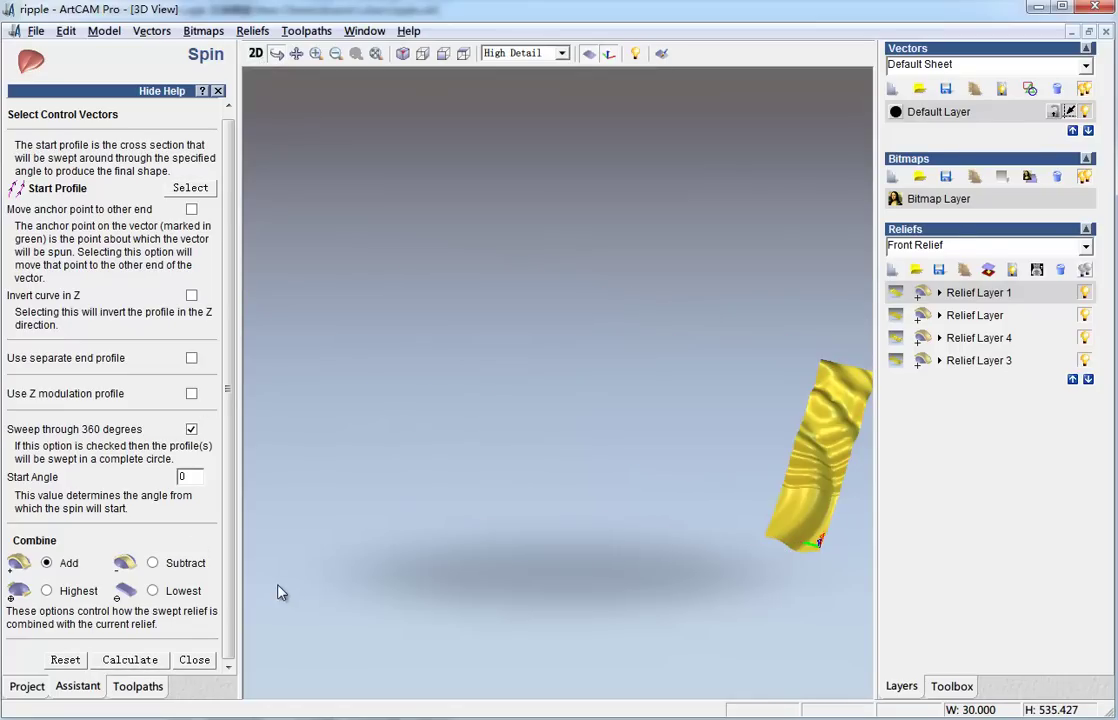
left_click(194, 660)
left_click_drag(569, 519, 609, 468)
Move Relief Layer down below Relief Layer 4, then check each layer in the stack
left_click(982, 317)
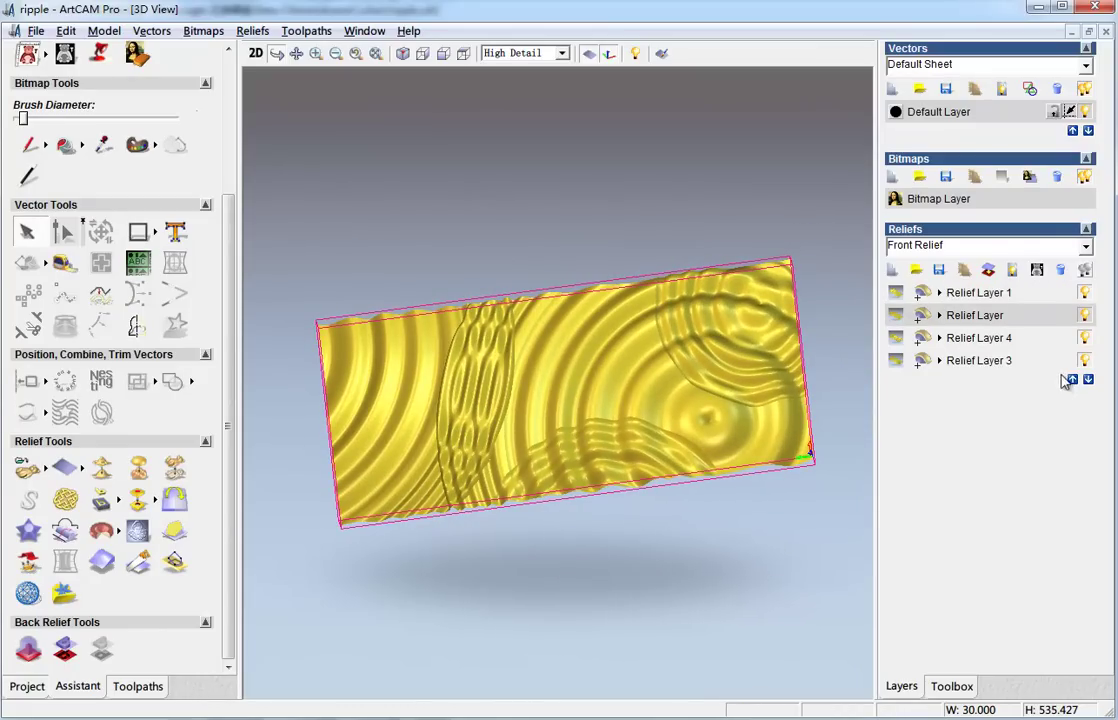
left_click(1088, 380)
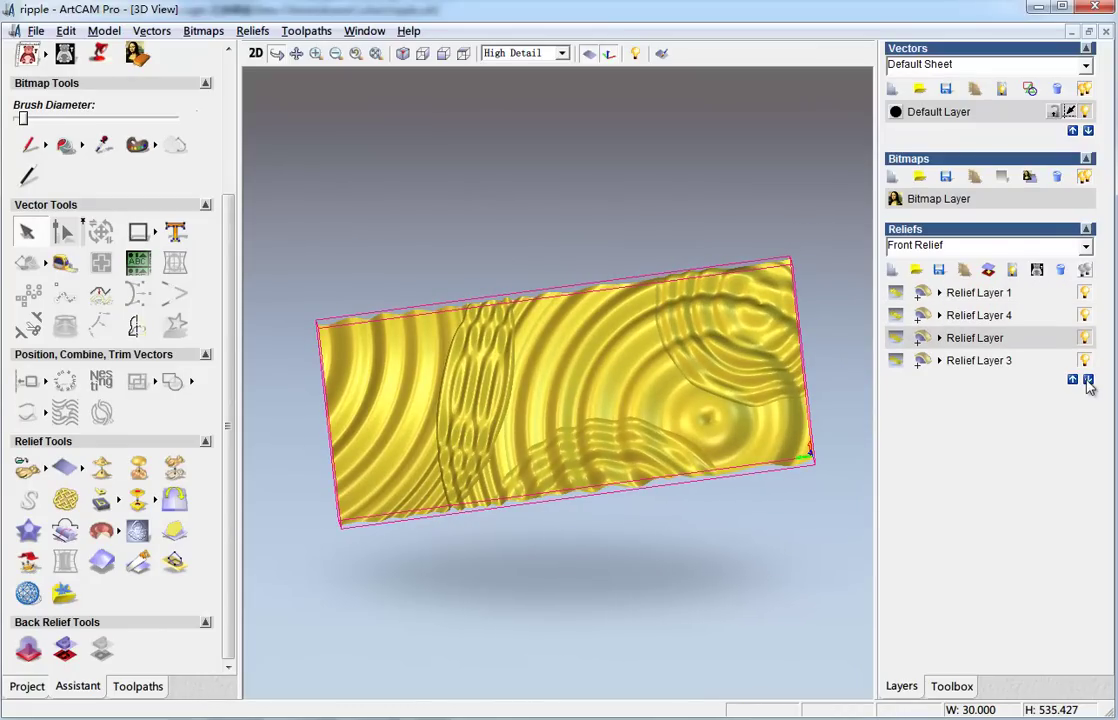
left_click(948, 317)
left_click(975, 340)
left_click(925, 360)
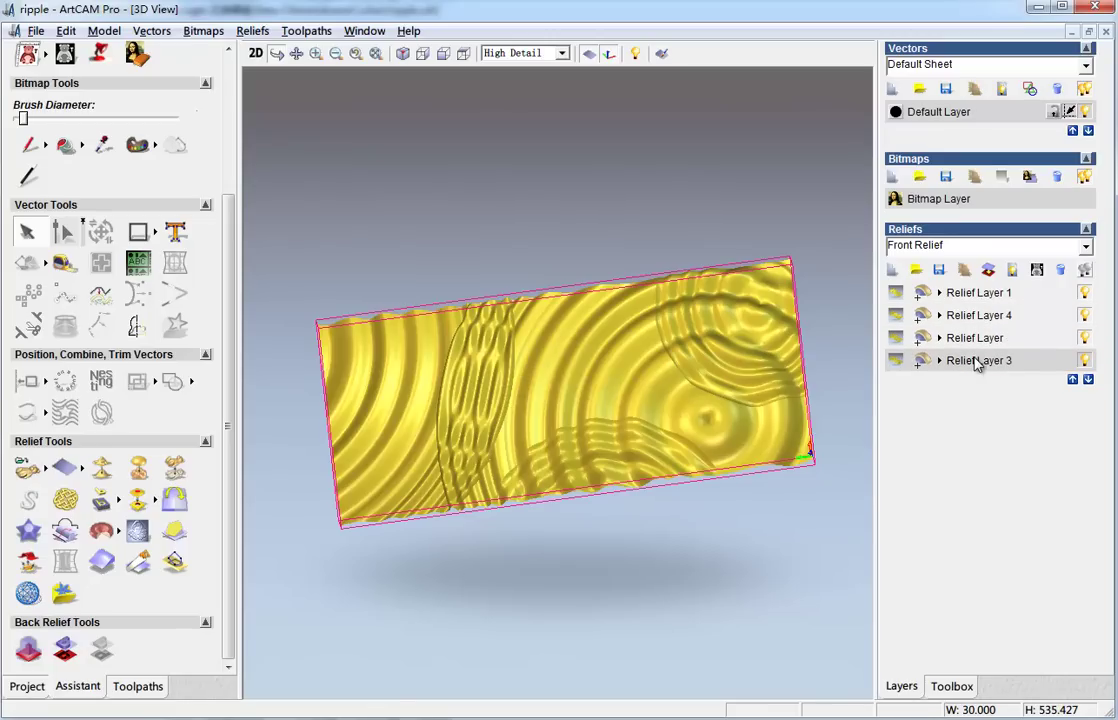
left_click_drag(419, 444, 470, 519)
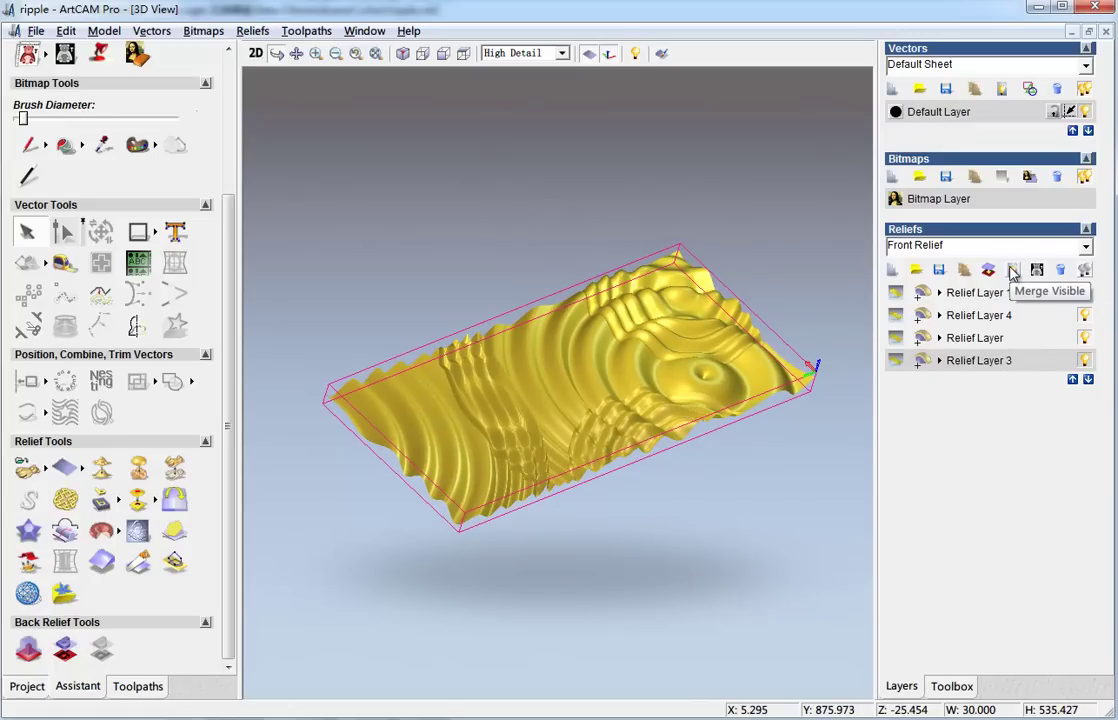
Merge the visible ripple layers and leave only the Merged Layer shown and selected
left_click(1012, 272)
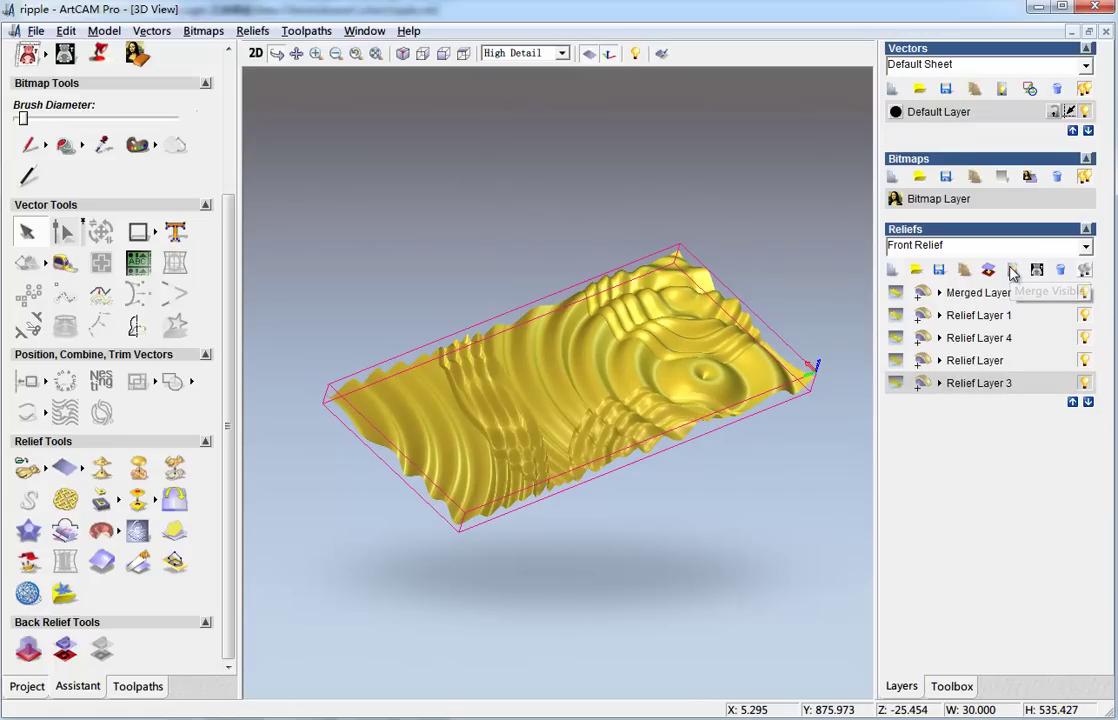
left_click(1087, 276)
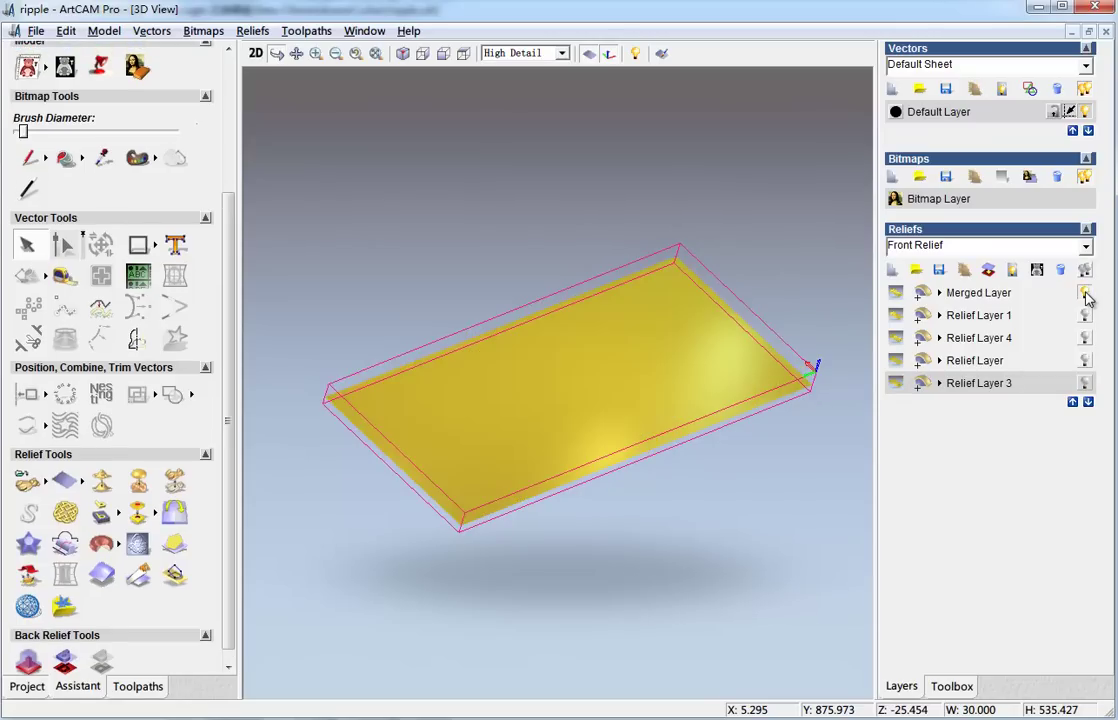
left_click(1085, 292)
left_click(980, 294)
left_click_drag(608, 476, 360, 440)
Scale the whole Merged Layer's relief height from 45.952 mm to 30 mm
left_click(177, 468)
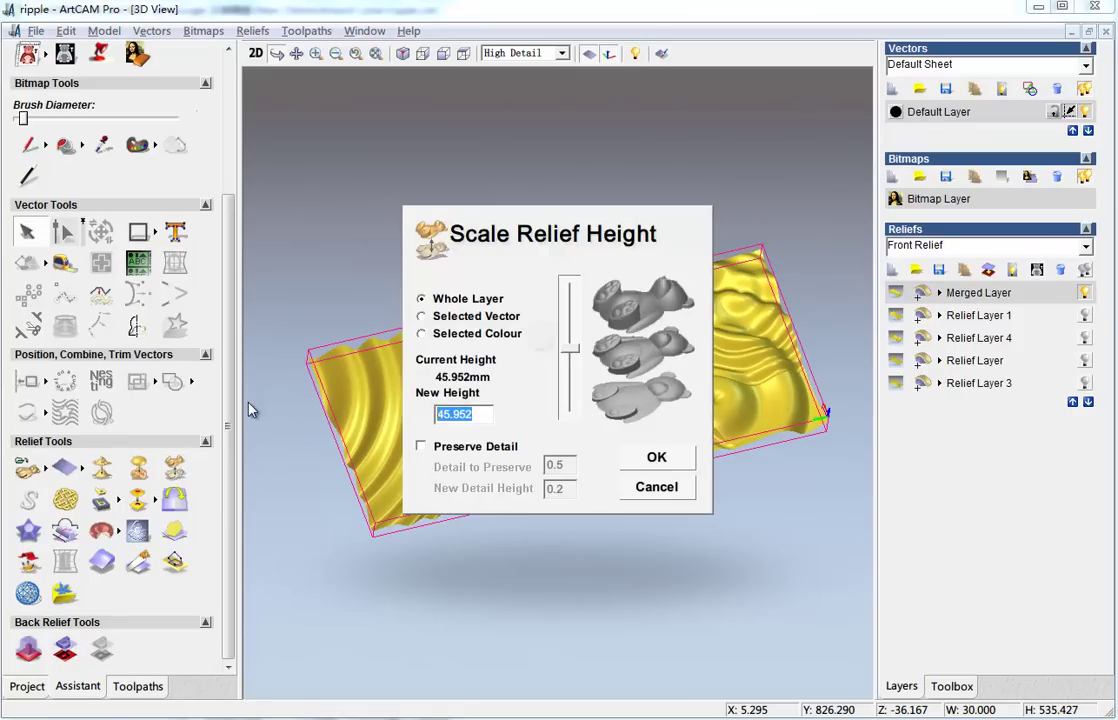
type("30")
left_click(694, 457)
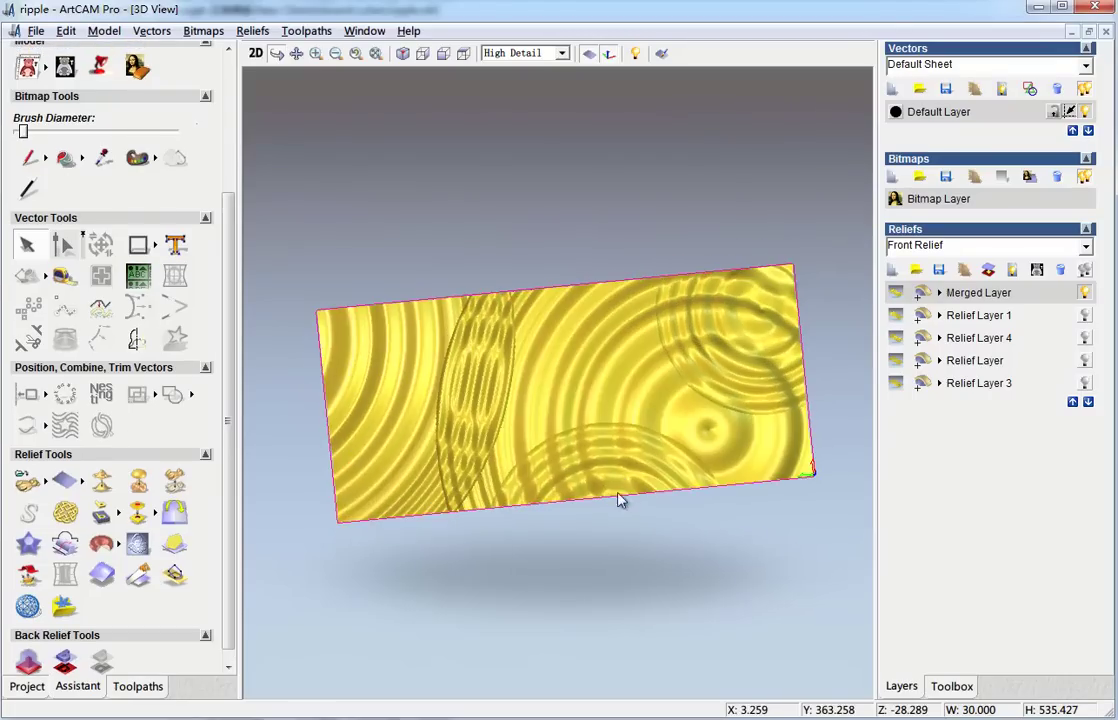
scroll(561, 404, "up", 3)
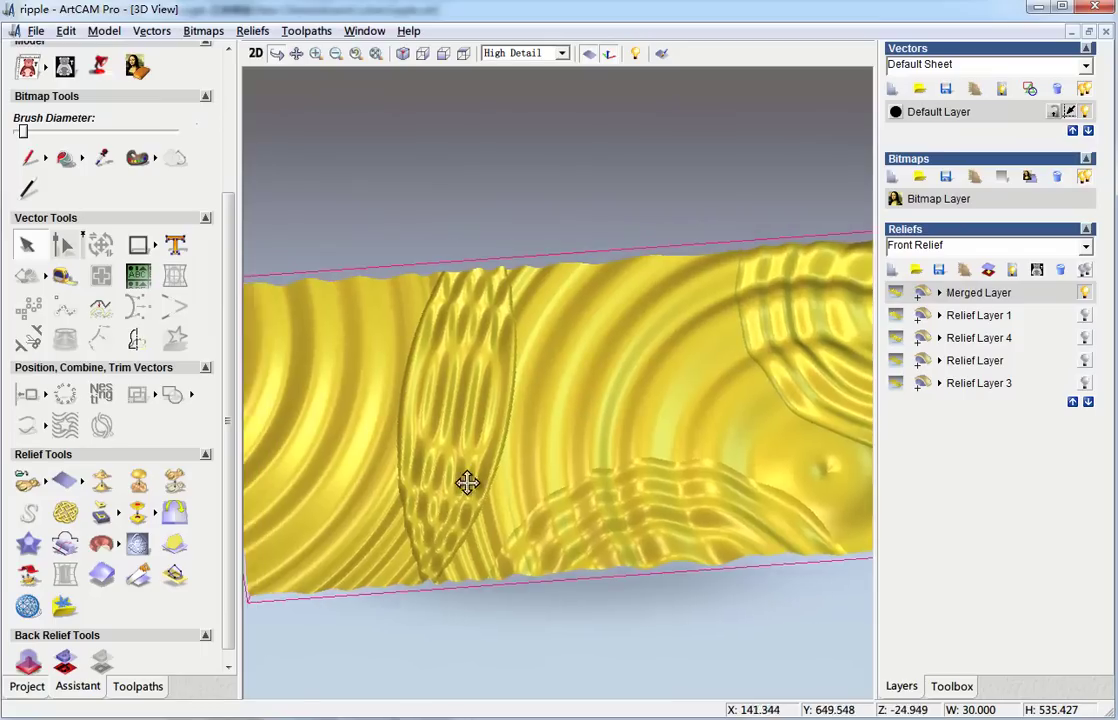